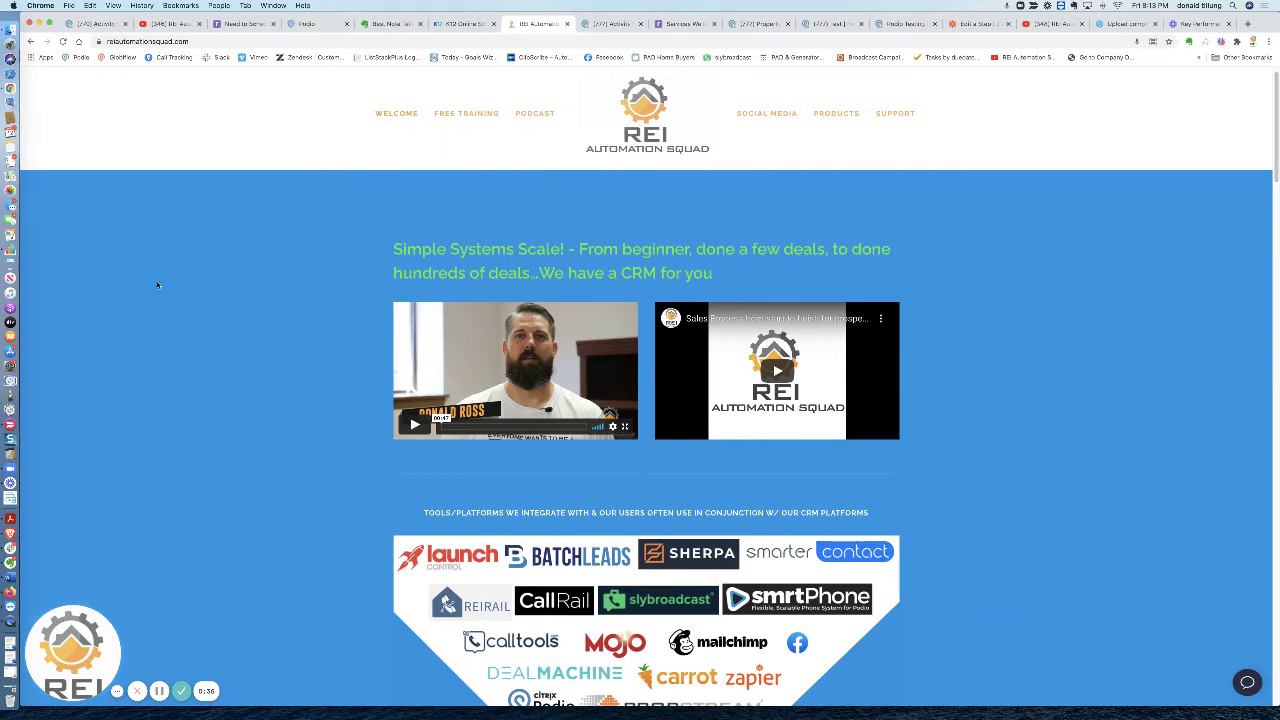
- Review the website's integrated tools, testimonials, and the Simple, Freedom and Beast Mode CRM descriptions and prices
scroll(259, 313, "down", 5)
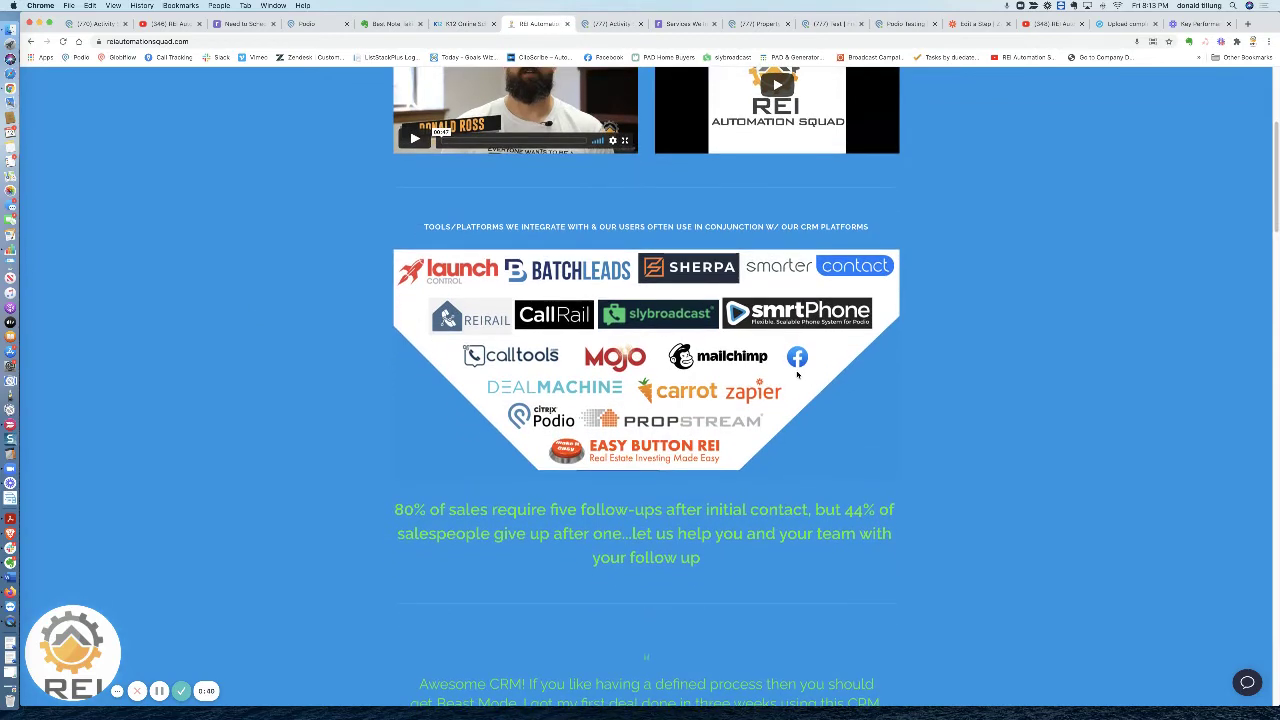
scroll(797, 374, "down", 5)
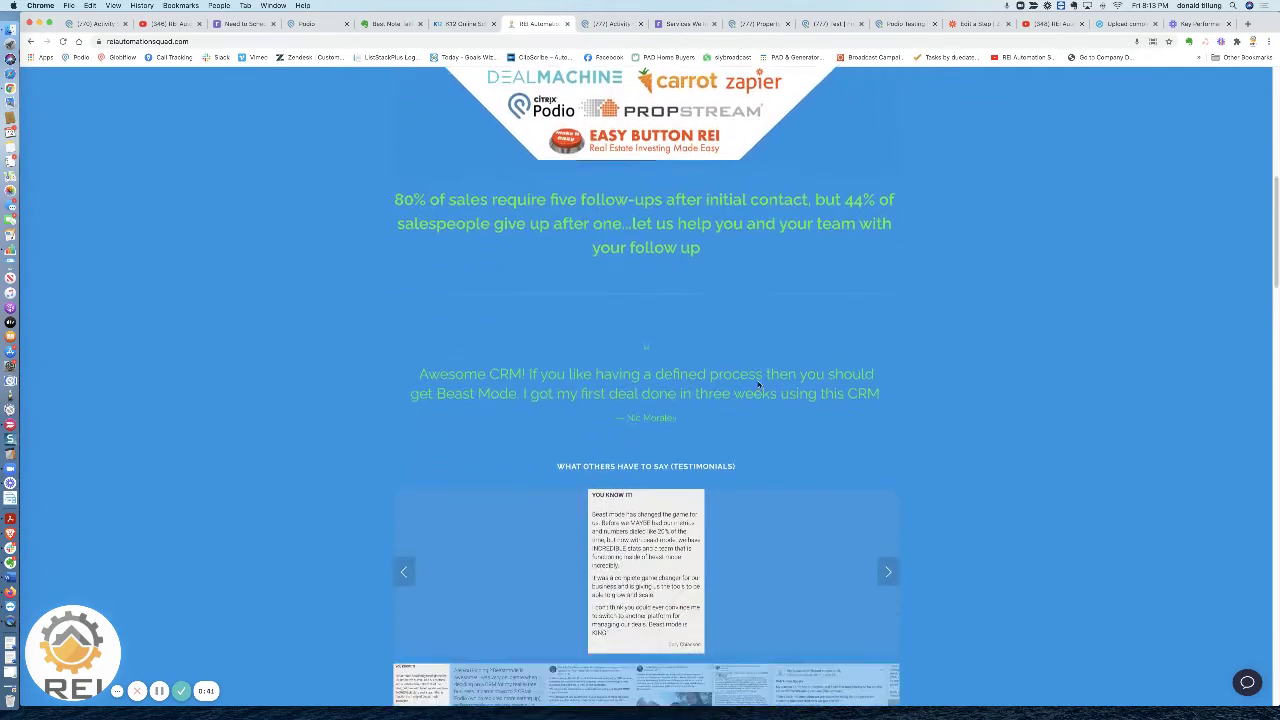
scroll(758, 385, "down", 20)
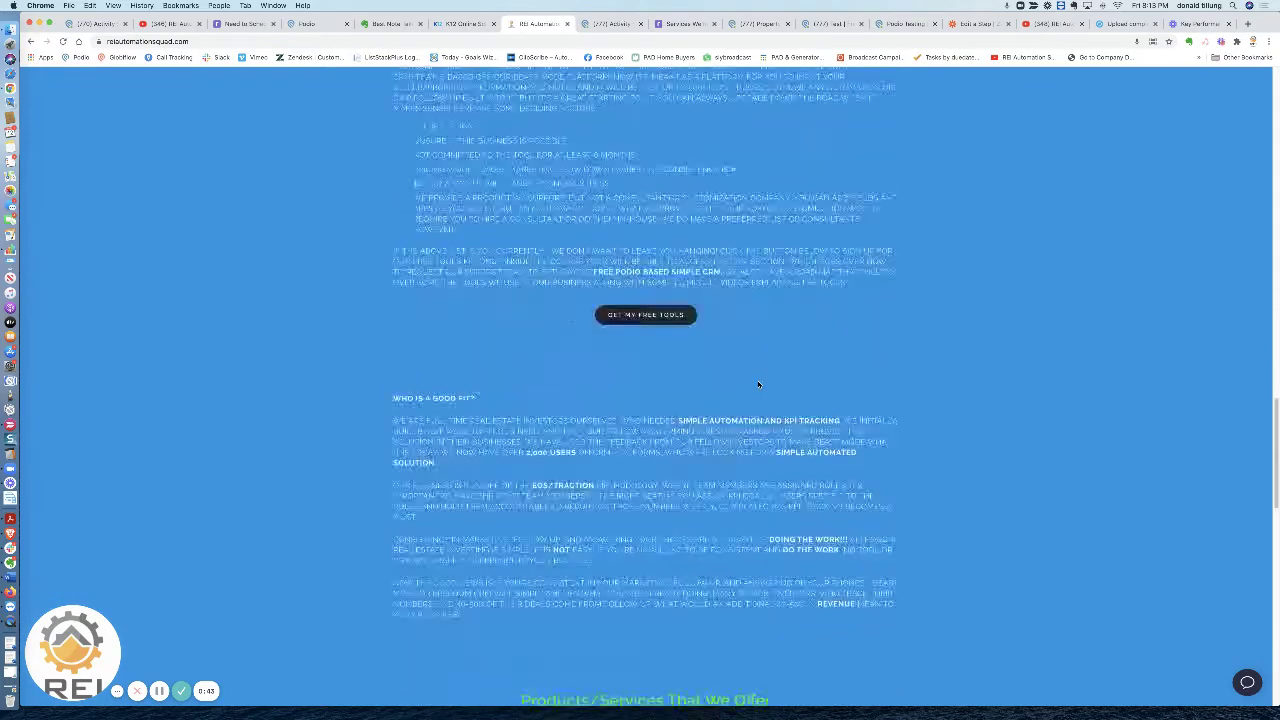
scroll(758, 385, "down", 10)
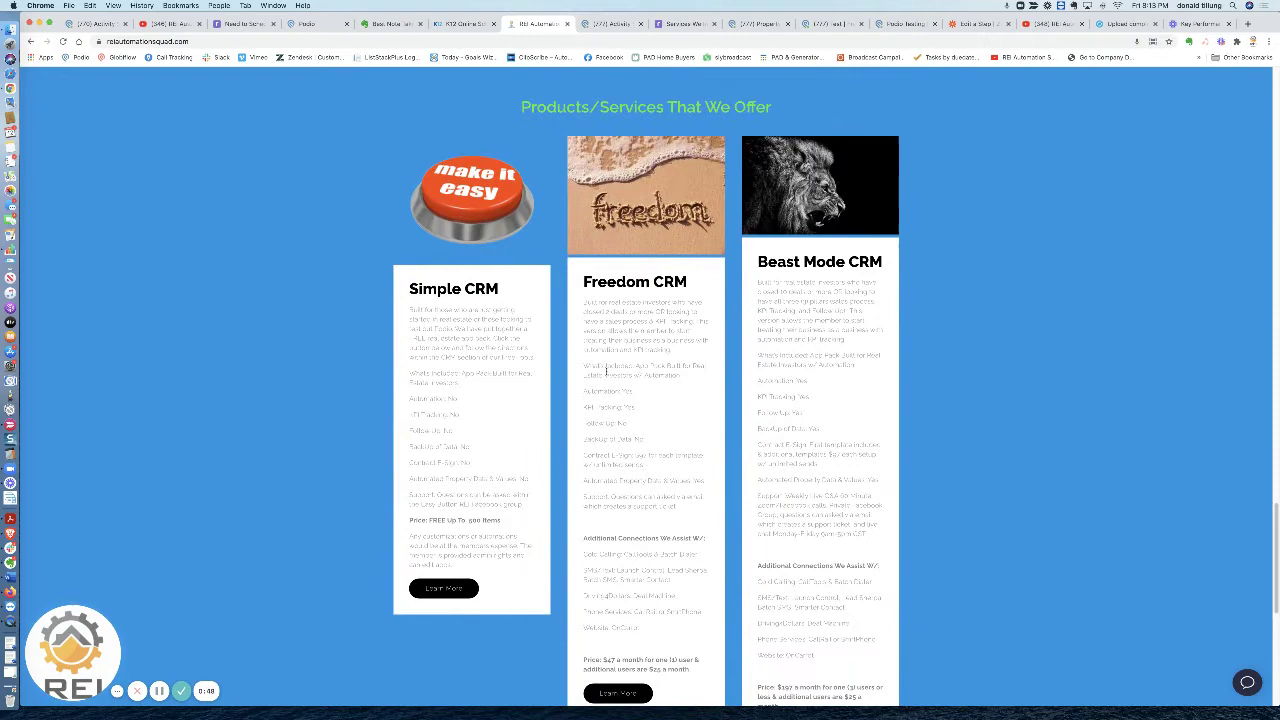
scroll(607, 370, "down", 3)
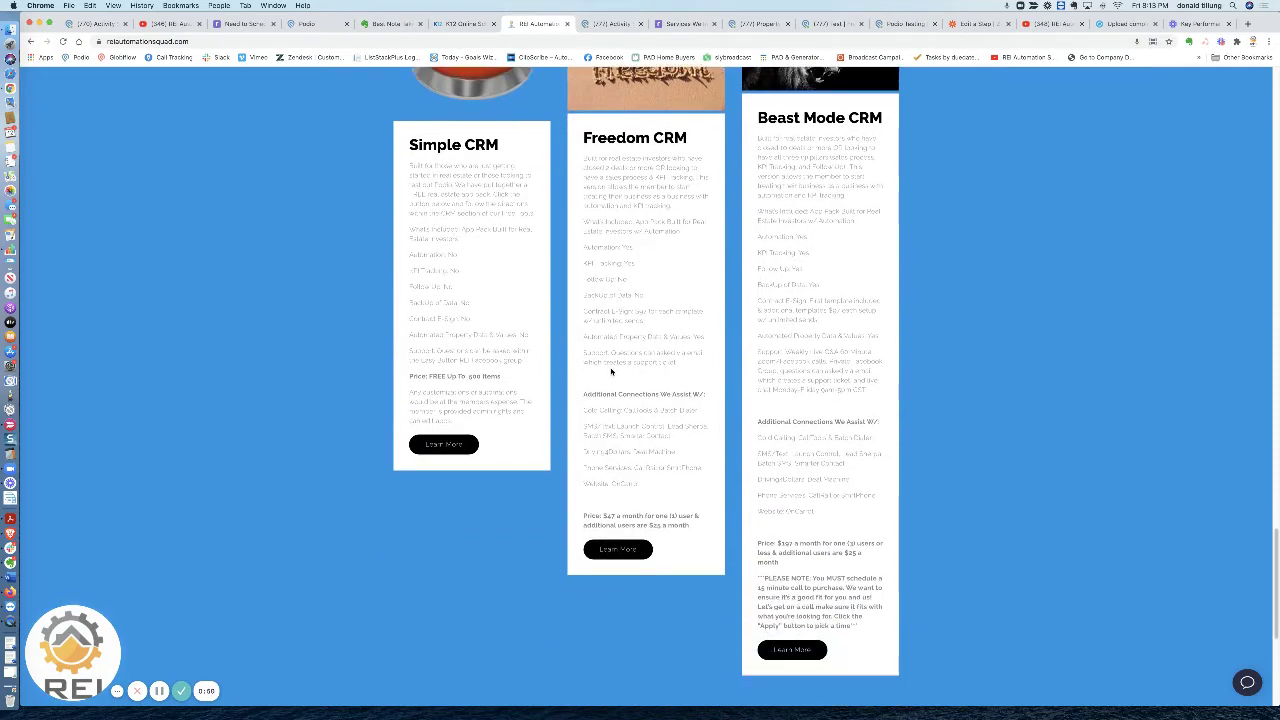
scroll(611, 372, "up", 5)
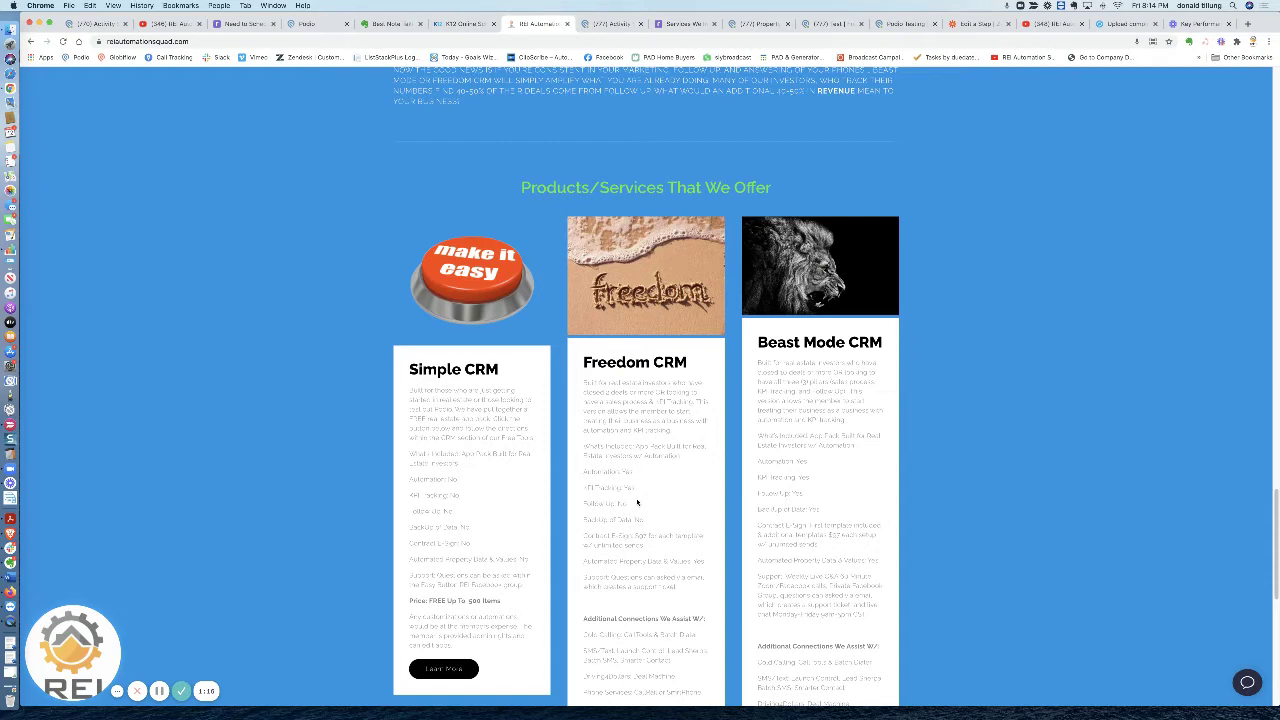
scroll(637, 503, "down", 3)
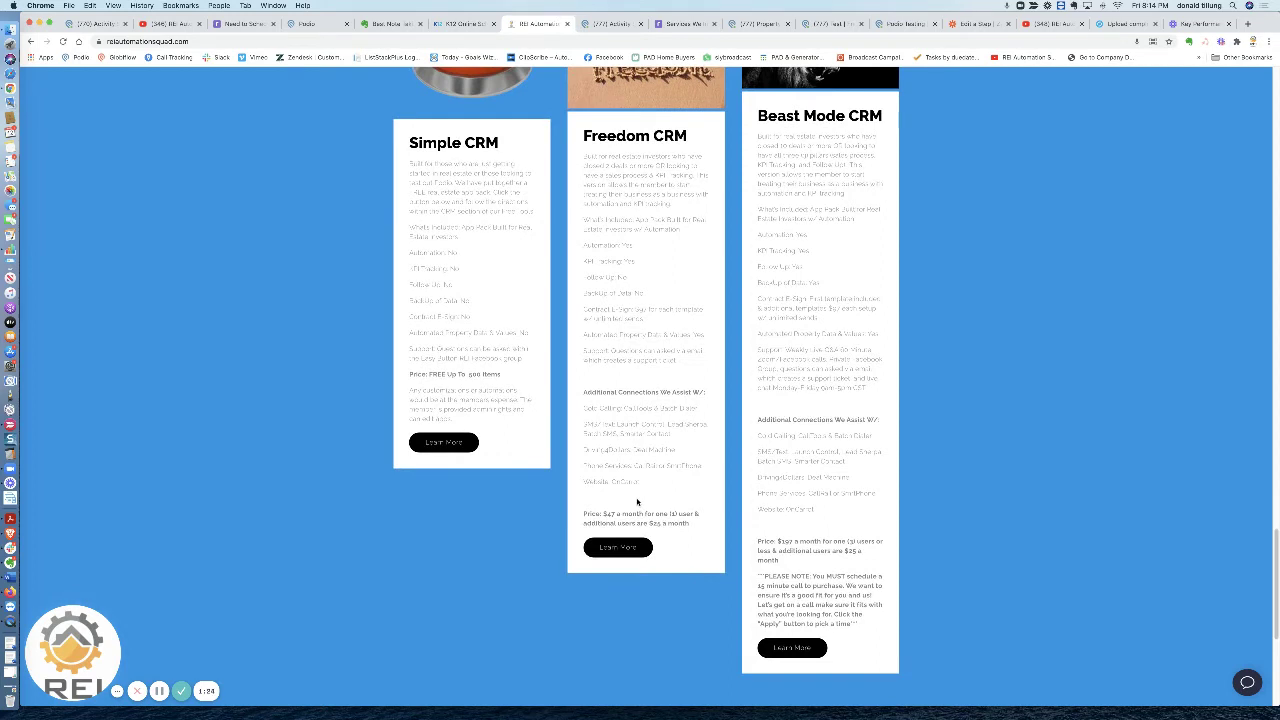
- Switch to the Freedom CRM Demo workspace in Podio and review its calendar, seller call and mail reports
left_click(592, 23)
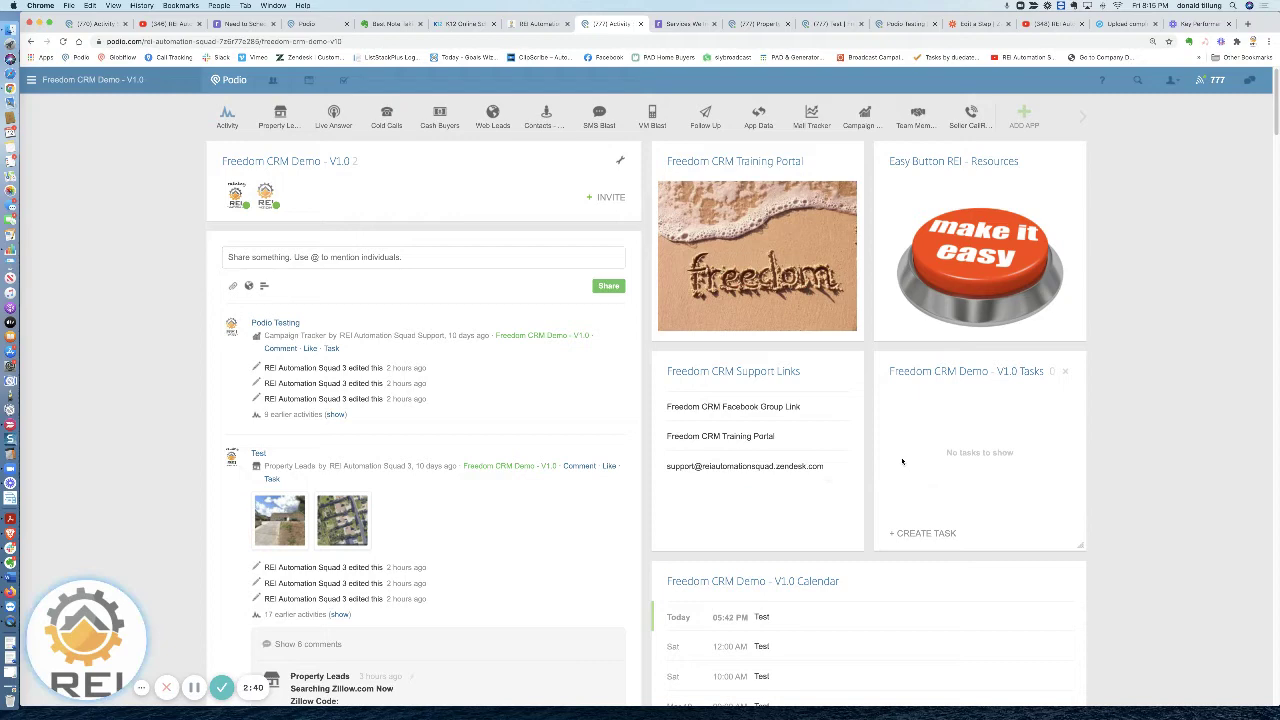
scroll(902, 462, "down", 3)
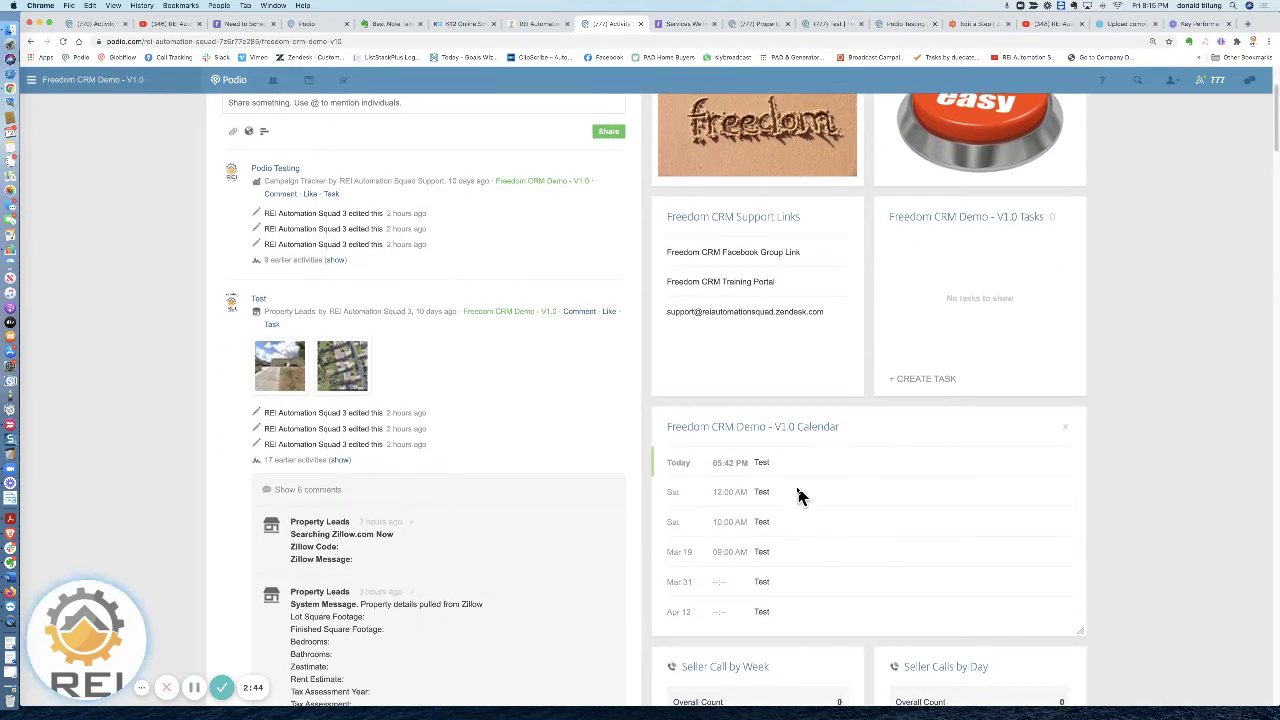
scroll(800, 497, "down", 7)
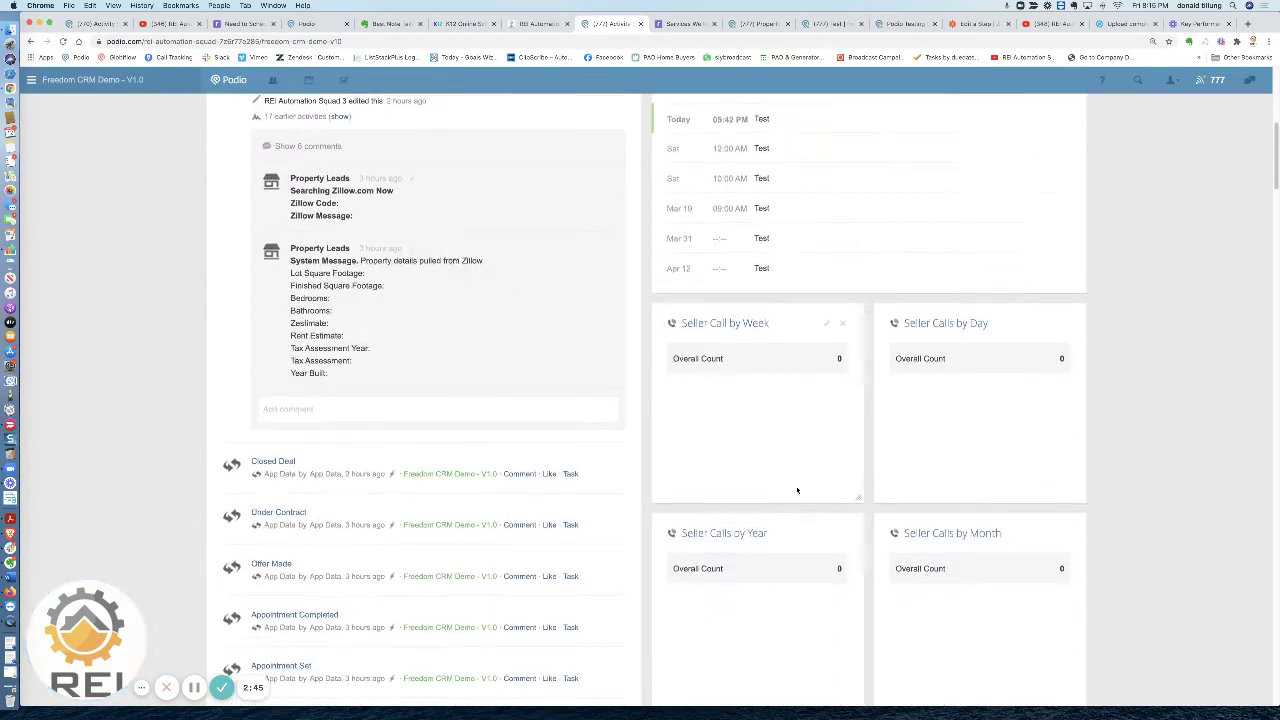
scroll(797, 490, "down", 2)
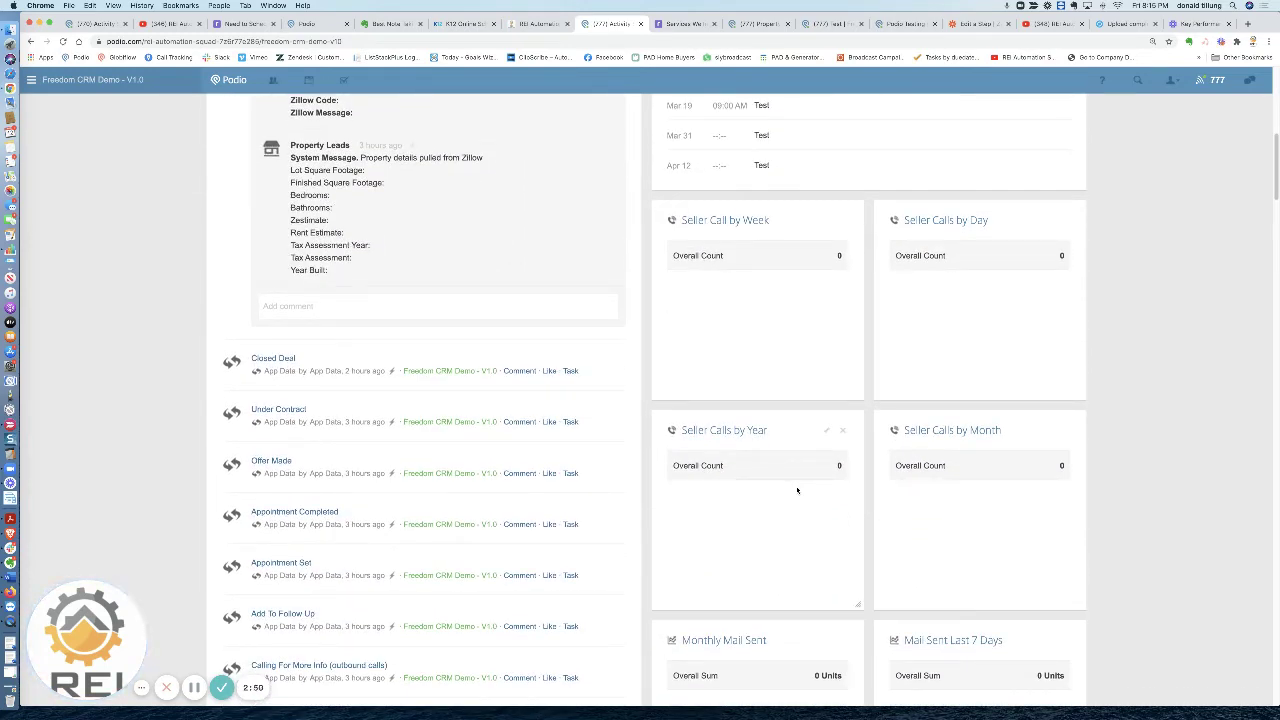
scroll(797, 490, "down", 3)
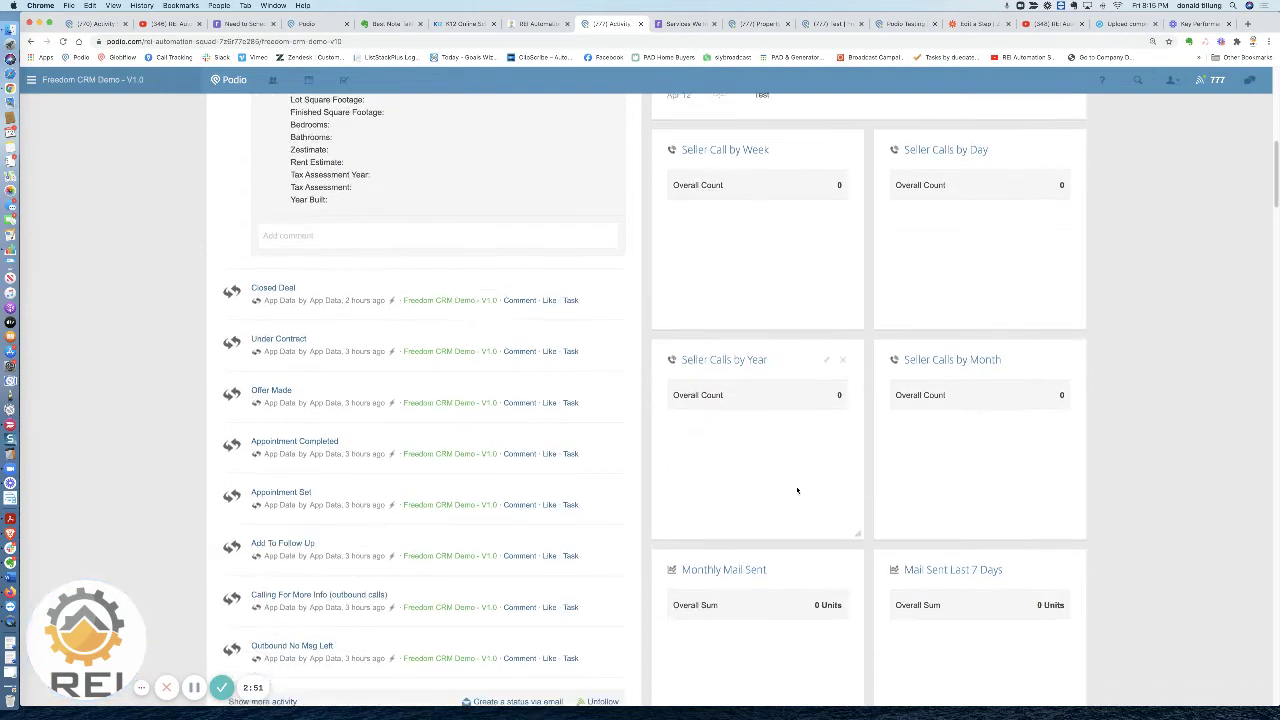
scroll(797, 488, "down", 5)
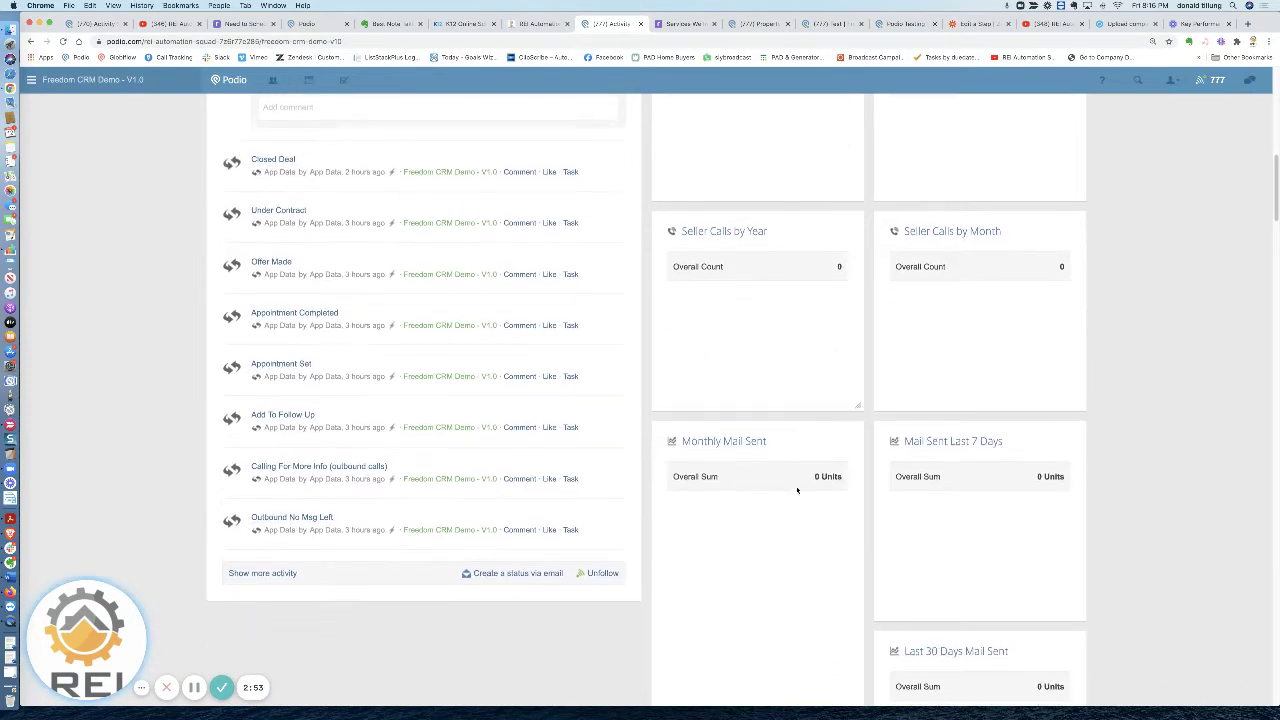
scroll(797, 490, "down", 4)
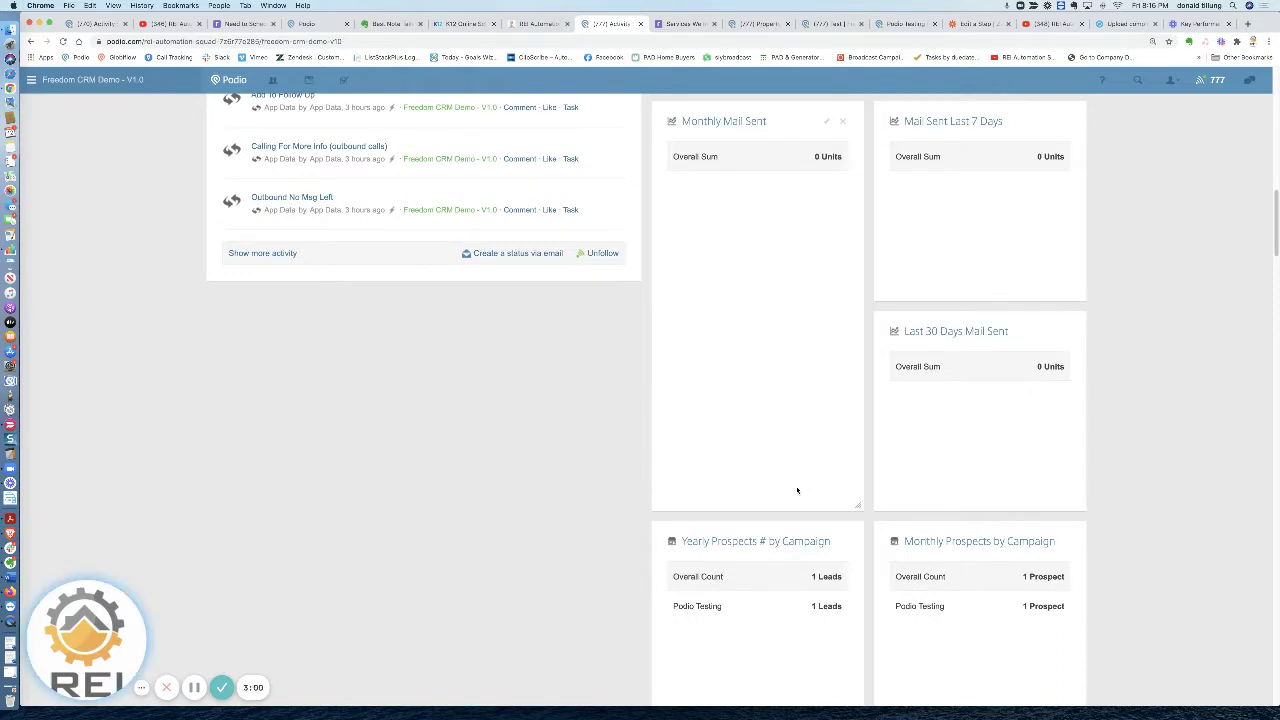
- Examine the workspace reports for prospects by campaign, prospects per day and appointments per month
scroll(797, 490, "down", 8)
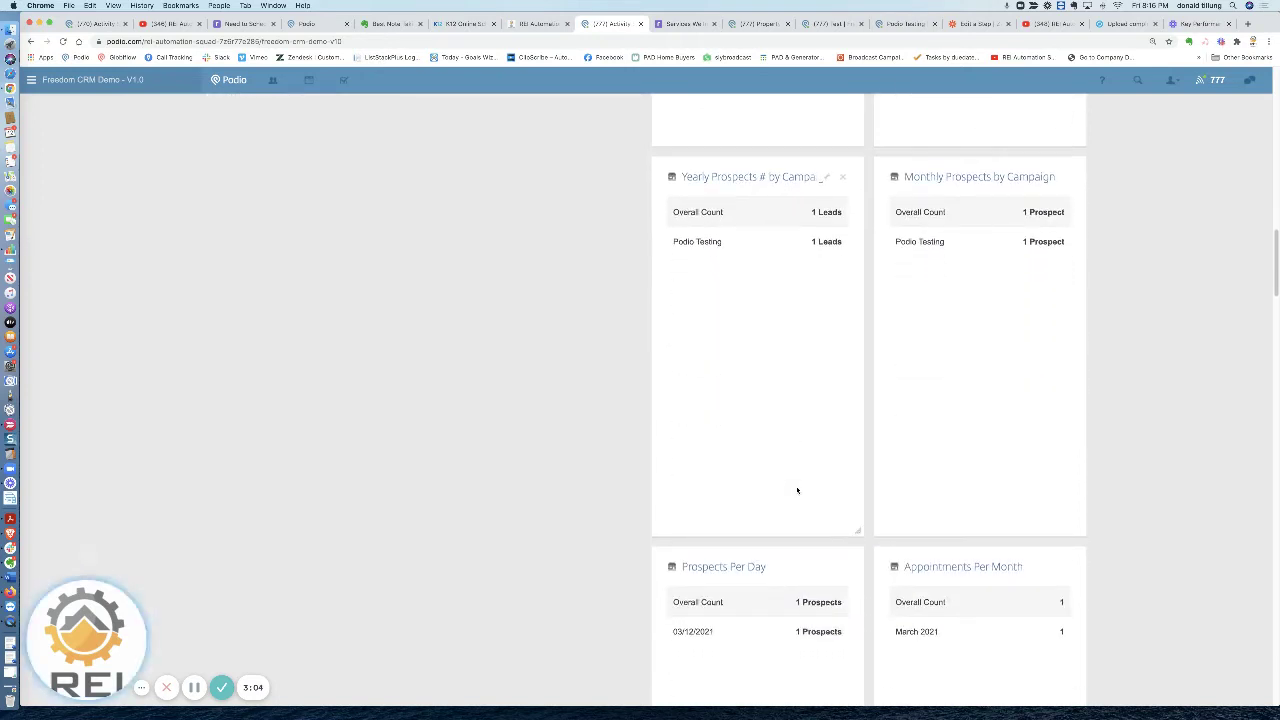
scroll(797, 490, "down", 1)
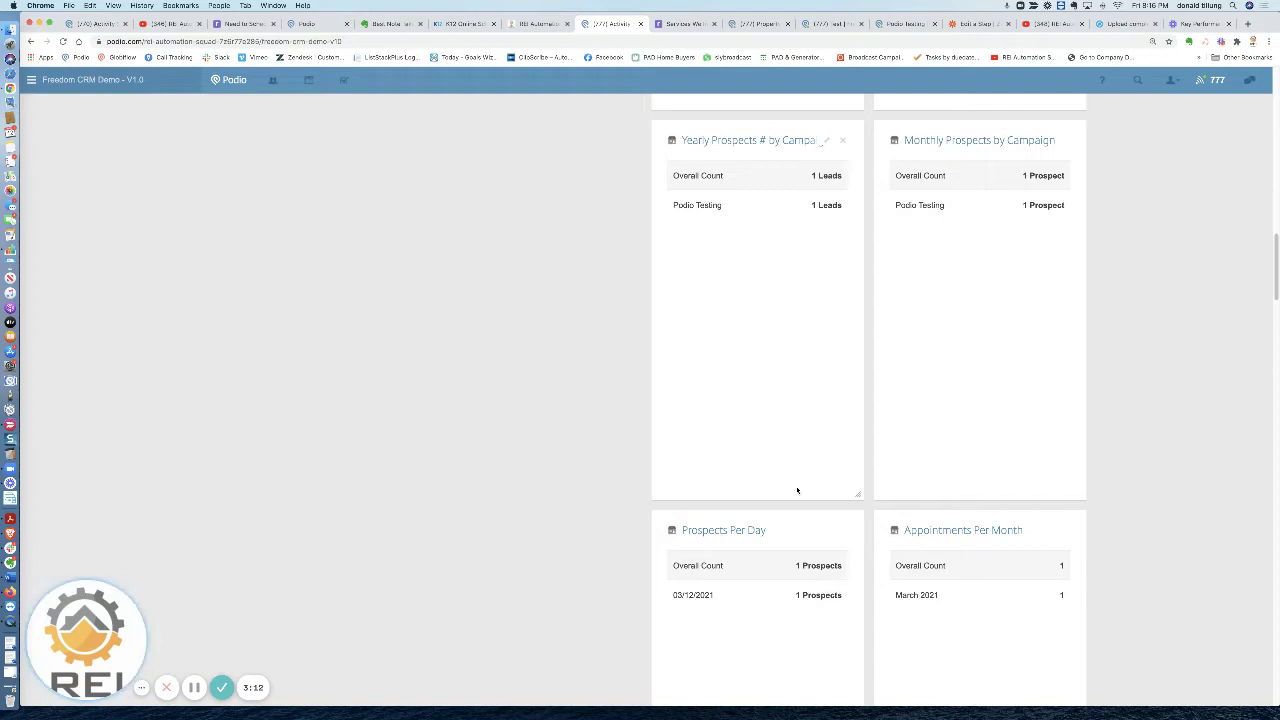
scroll(797, 490, "down", 2)
scroll(797, 490, "down", 5)
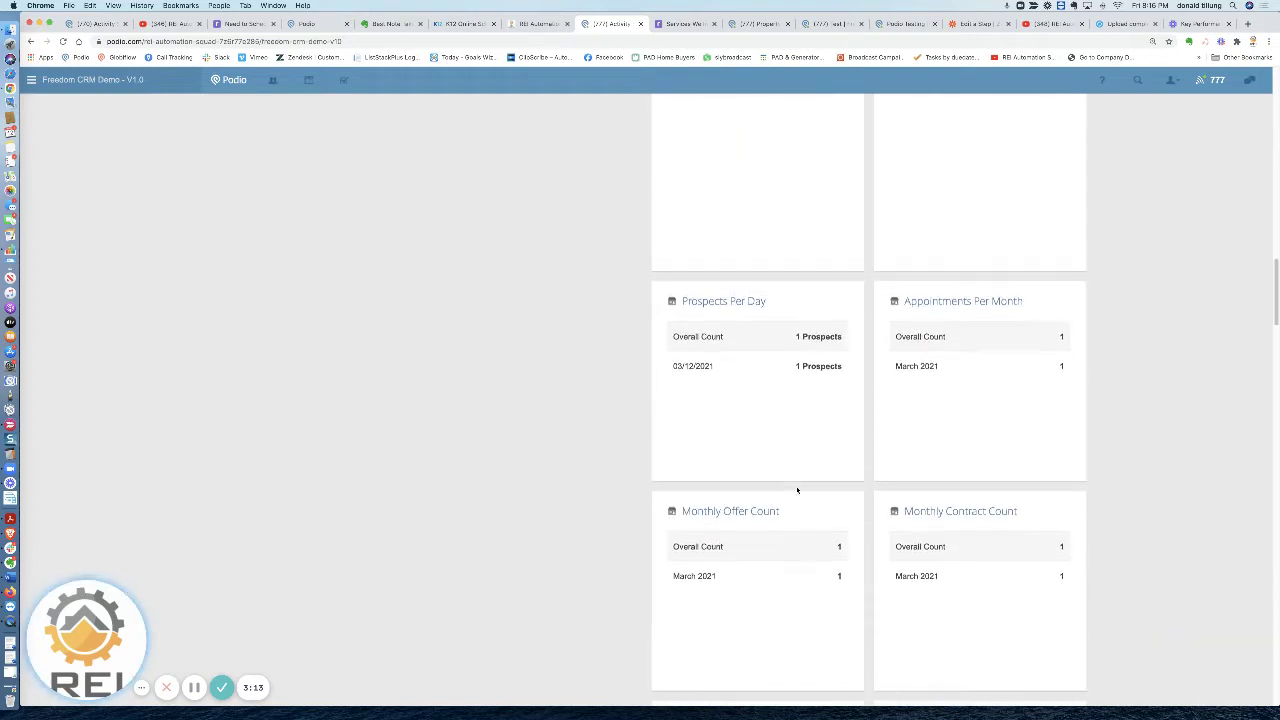
scroll(797, 490, "down", 1)
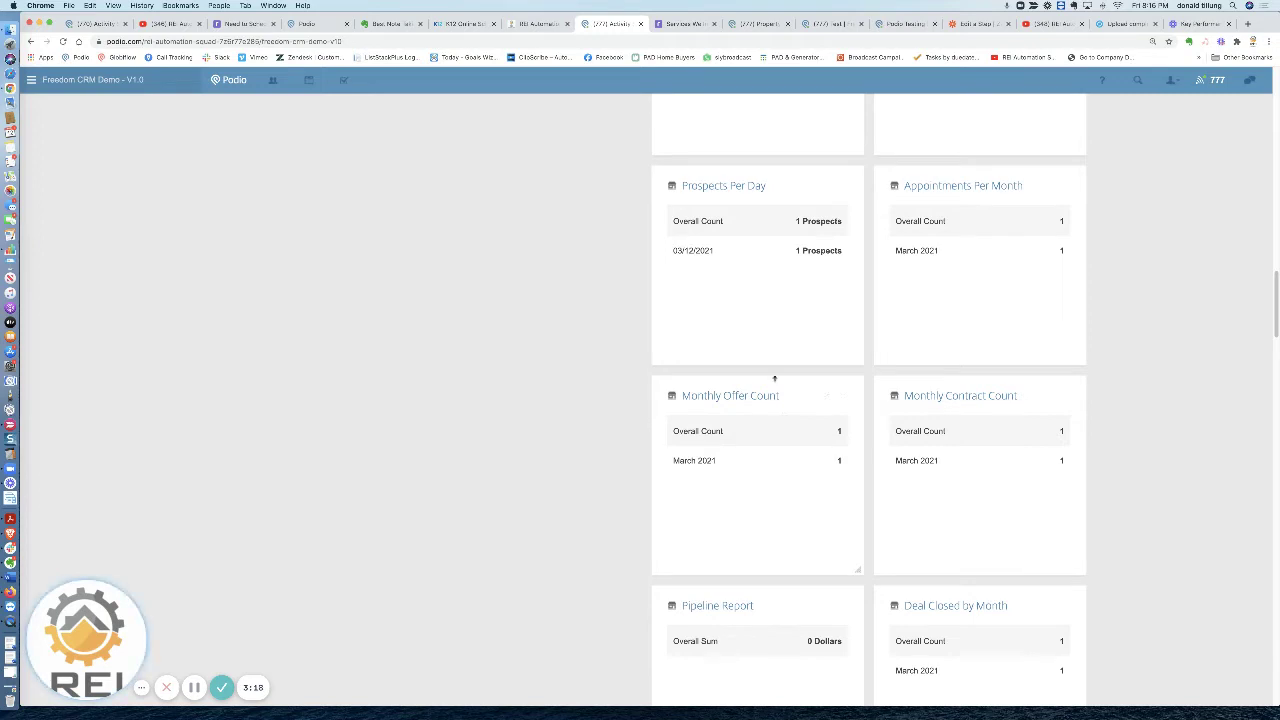
scroll(746, 325, "up", 1)
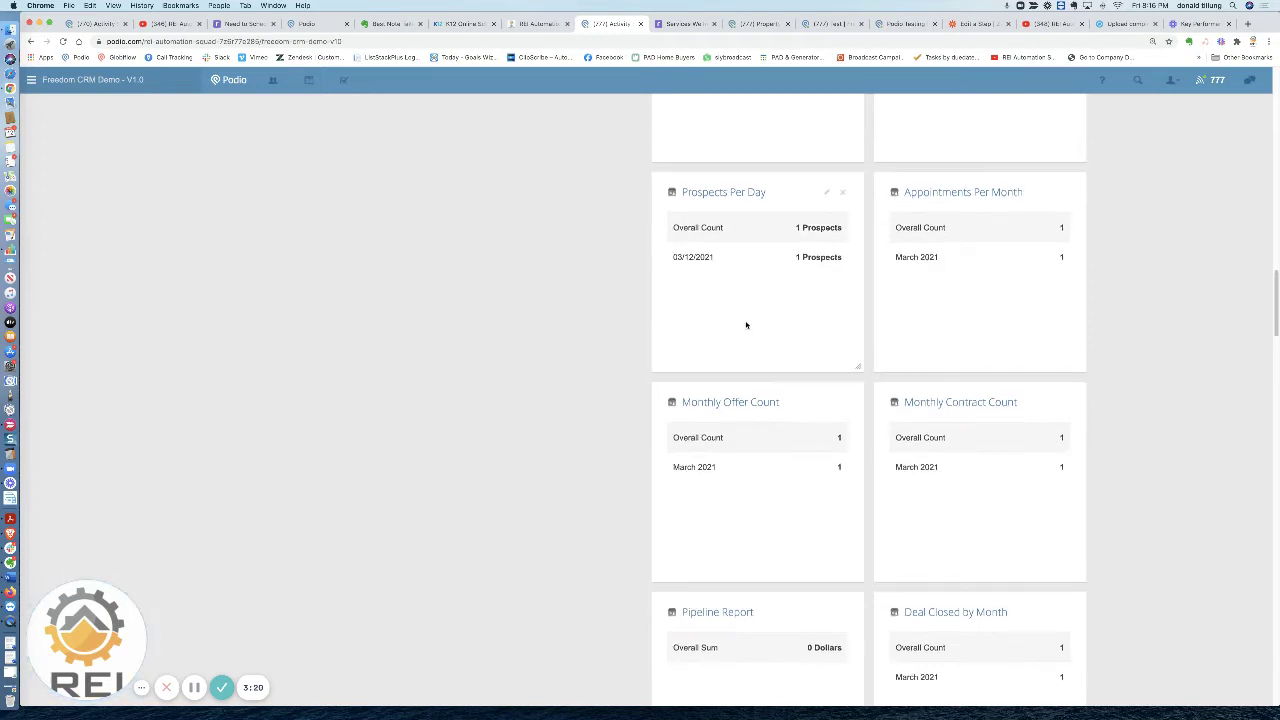
scroll(795, 315, "up", 1)
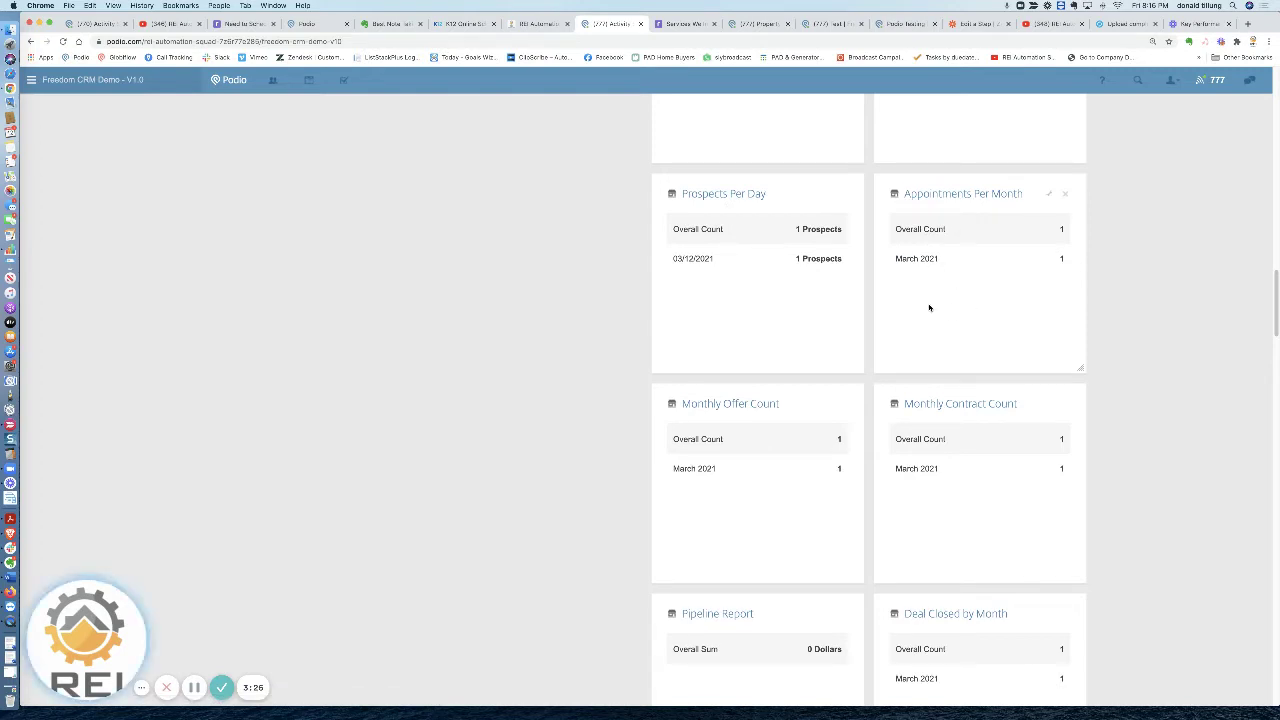
- Examine the workspace reports for offers, contracts, pipeline, closed deals, sales status, and gross and net revenue
scroll(962, 332, "down", 5)
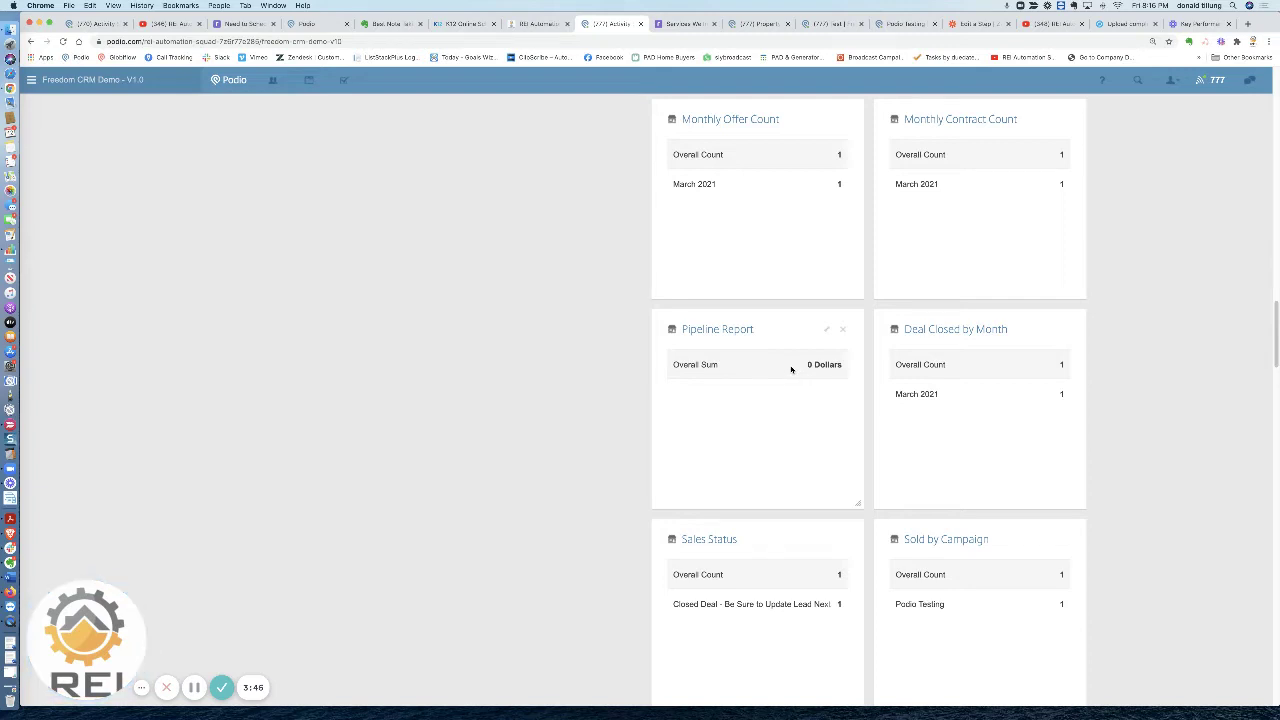
scroll(791, 370, "down", 3)
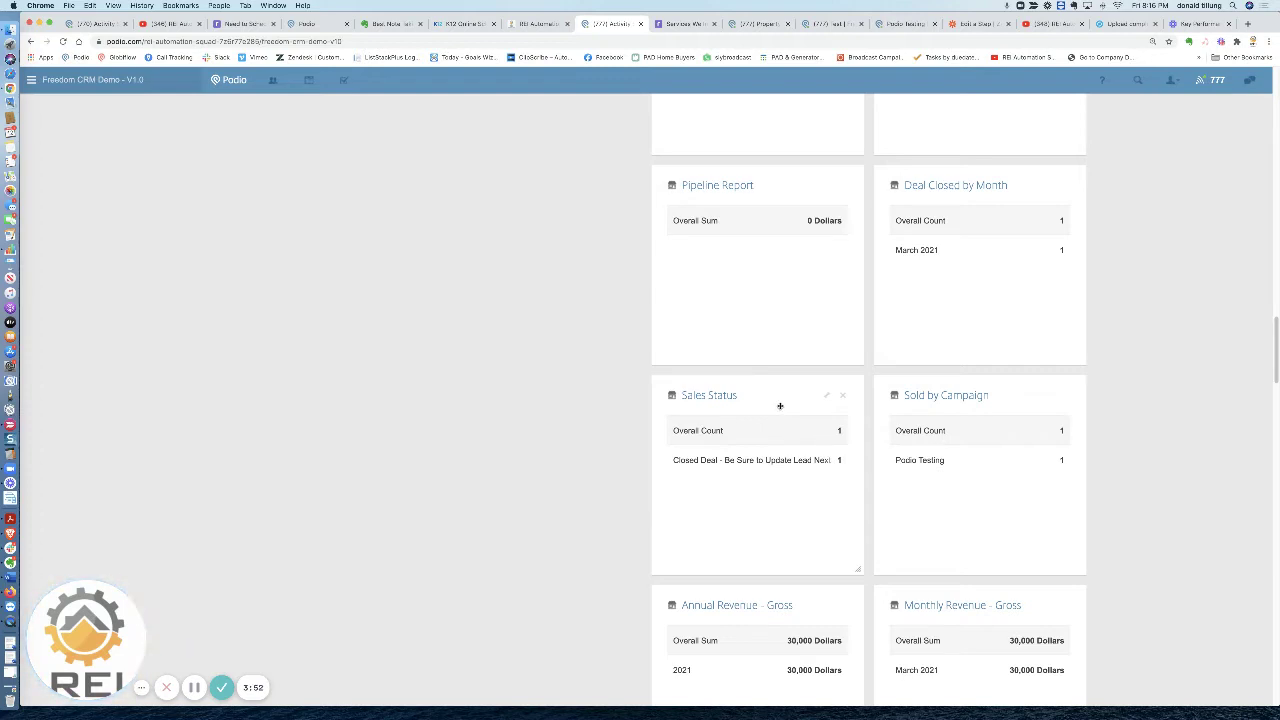
scroll(770, 428, "down", 2)
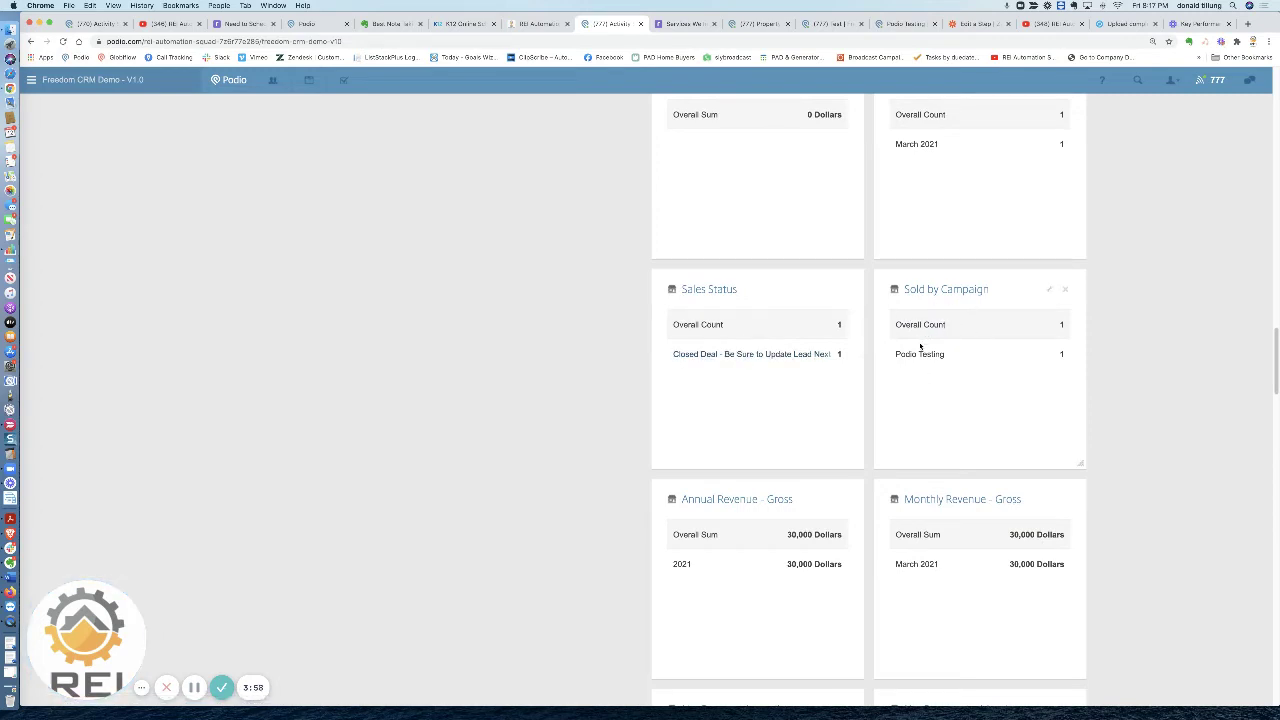
scroll(804, 436, "down", 1)
scroll(804, 436, "down", 4)
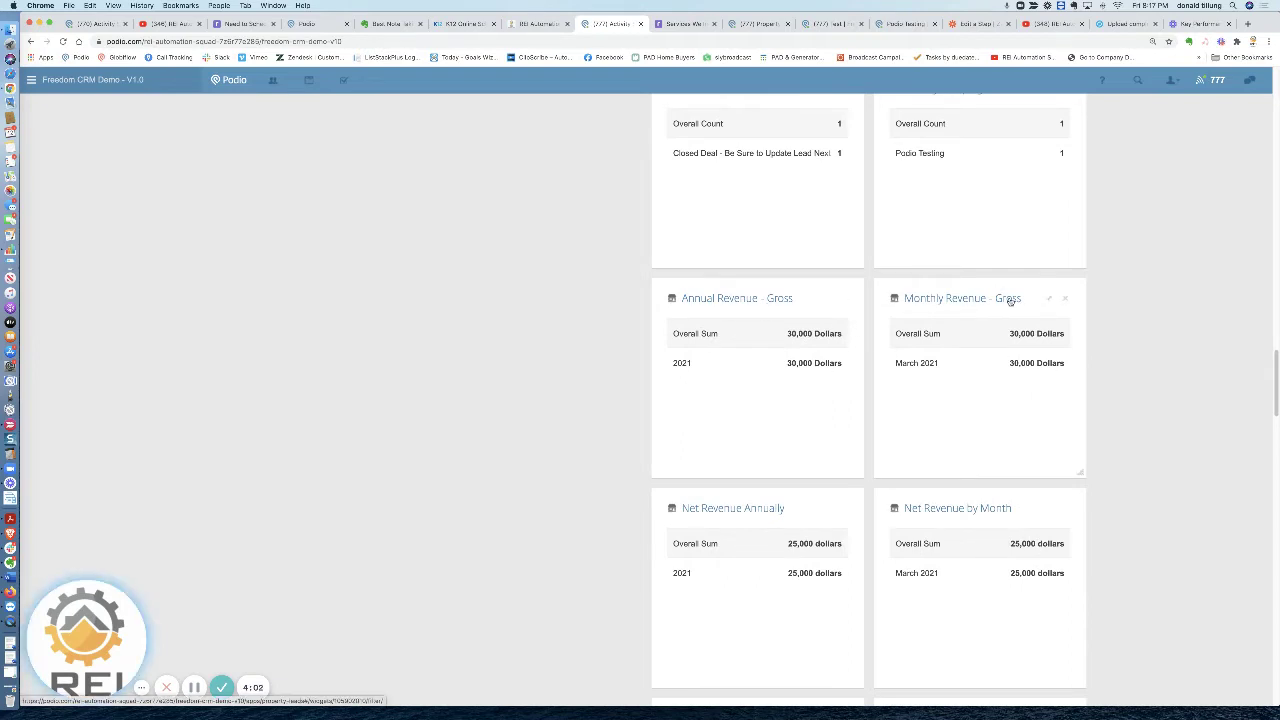
scroll(1010, 300, "down", 2)
scroll(749, 401, "down", 2)
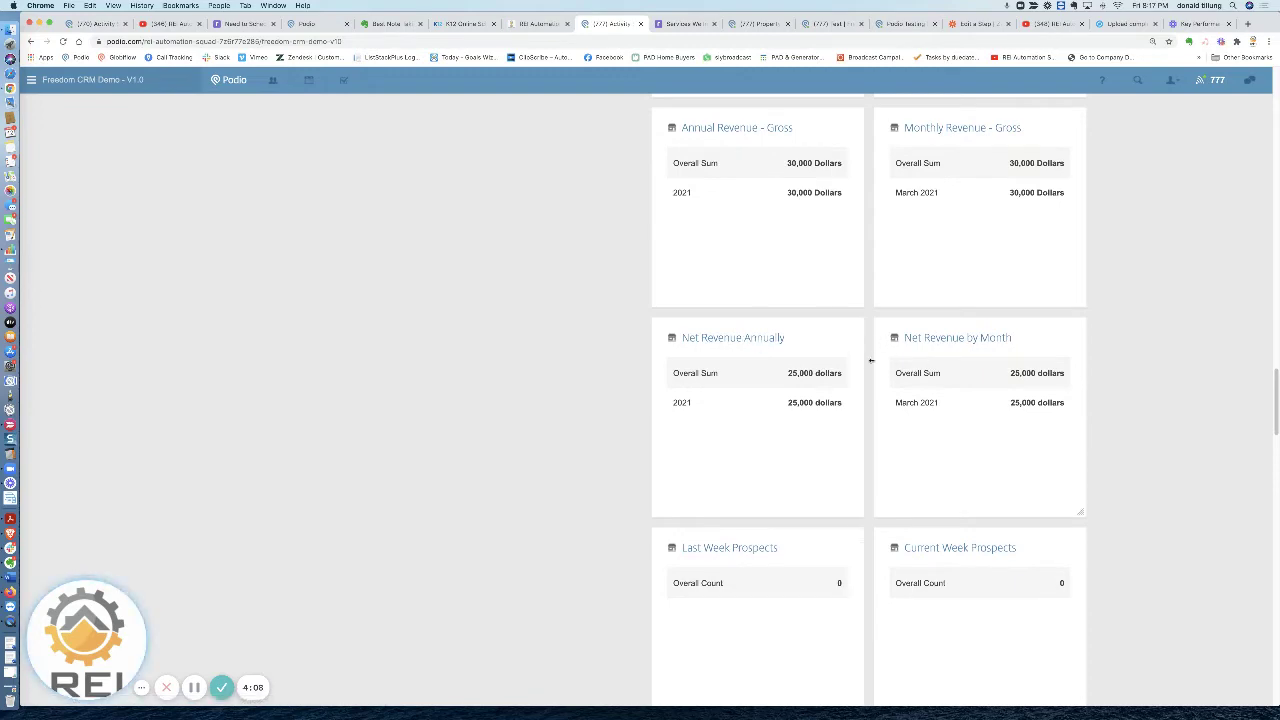
scroll(848, 374, "up", 10)
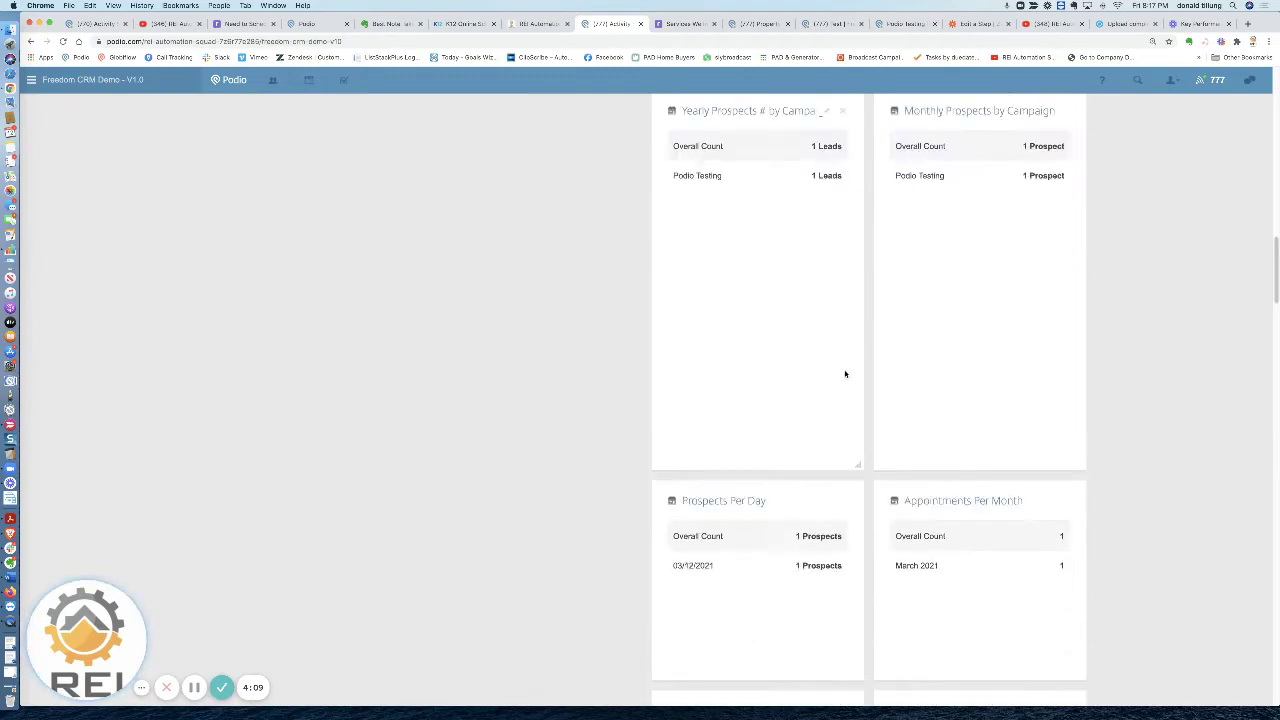
- Reveal the workspace's remaining apps, and view the Freedom CRM Training Academy lesson on integrated services
scroll(846, 372, "up", 10)
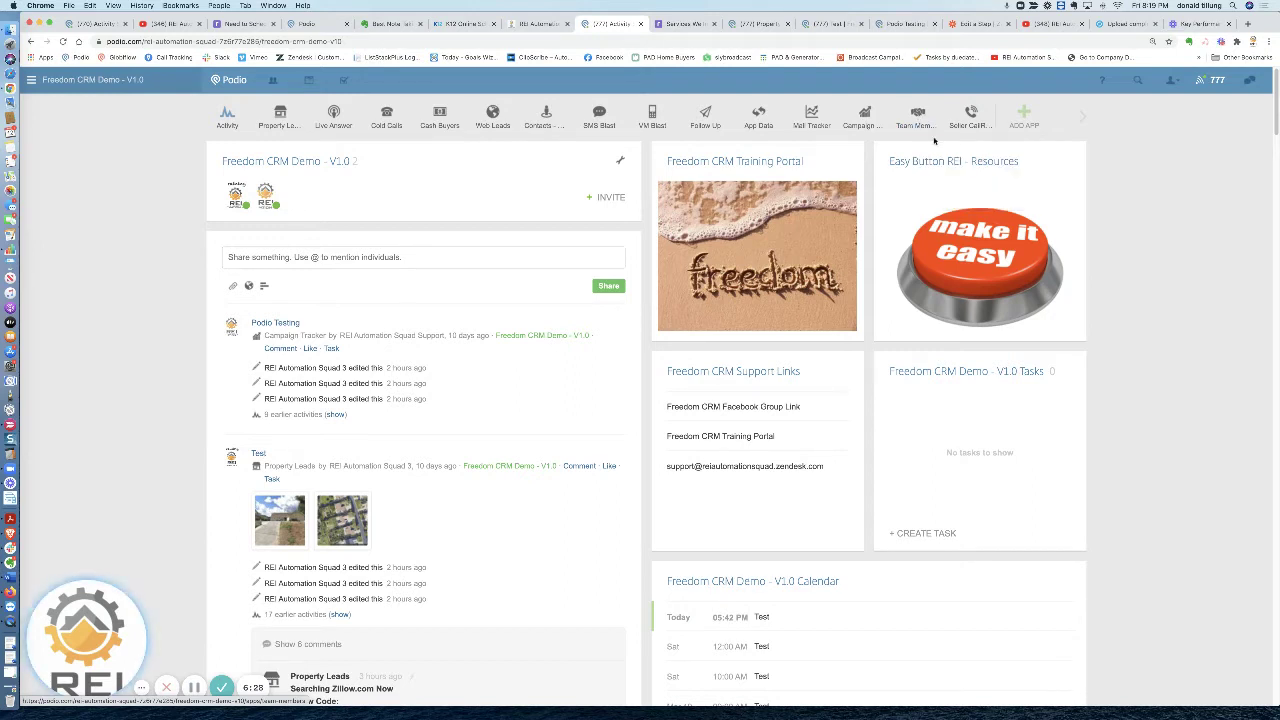
left_click(1084, 121)
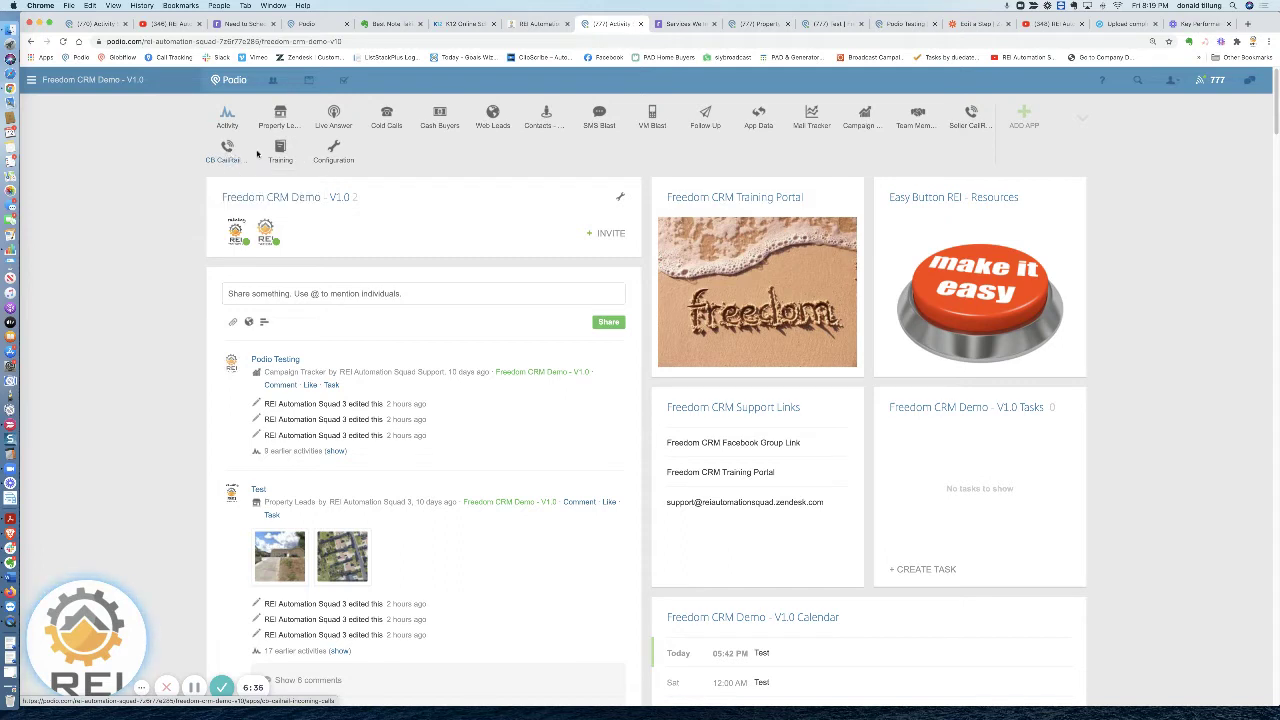
mouse_move(287, 156)
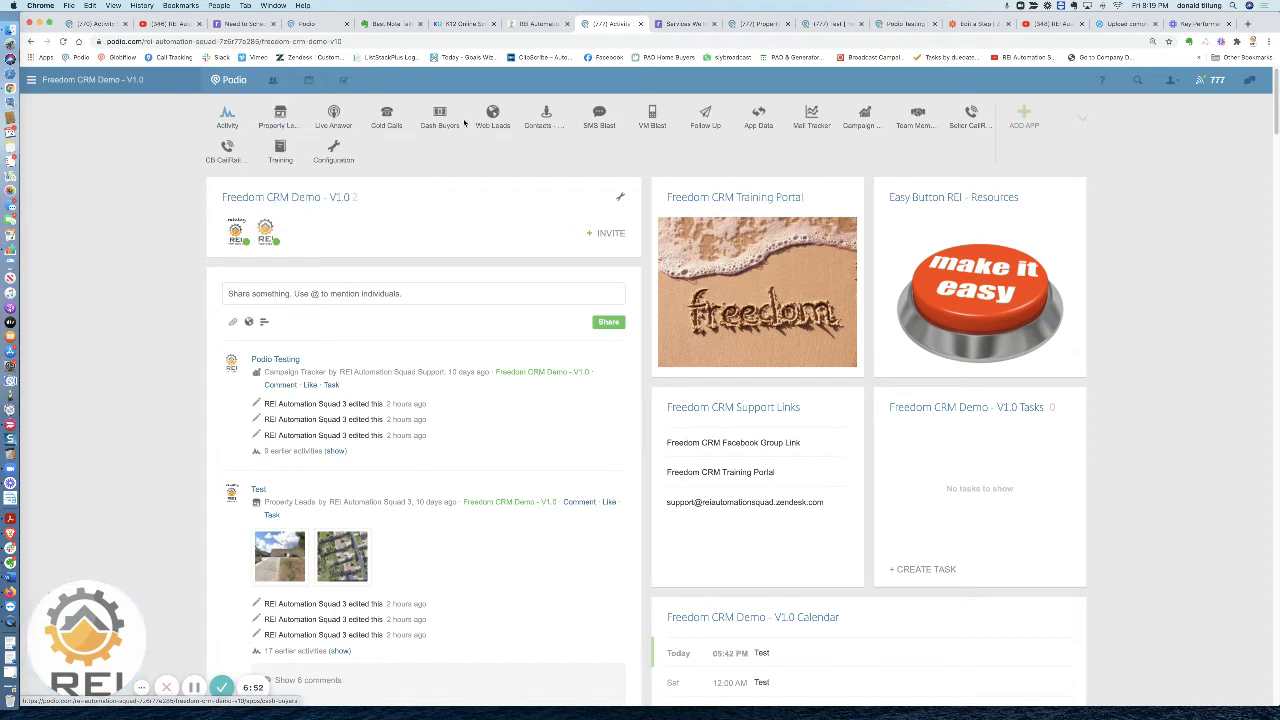
left_click(687, 24)
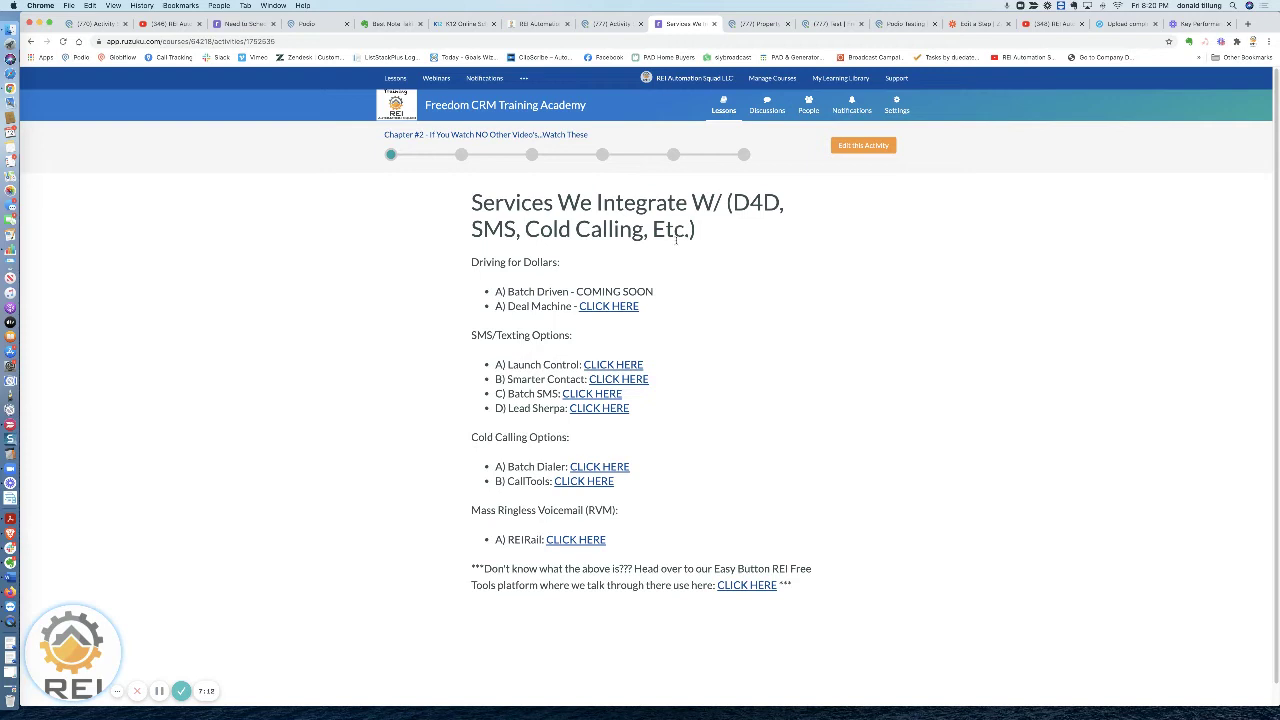
- Return to the Podio Property Leads app and open the lead named Test
left_click(760, 23)
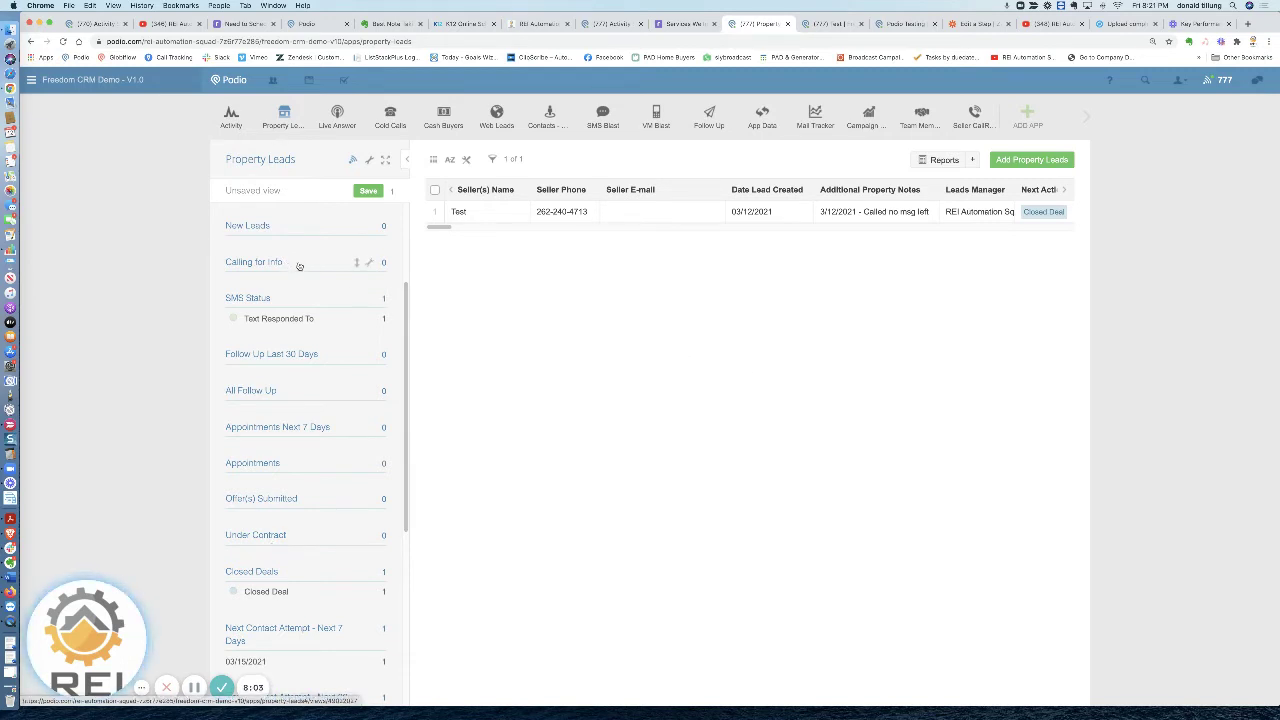
left_click(503, 217)
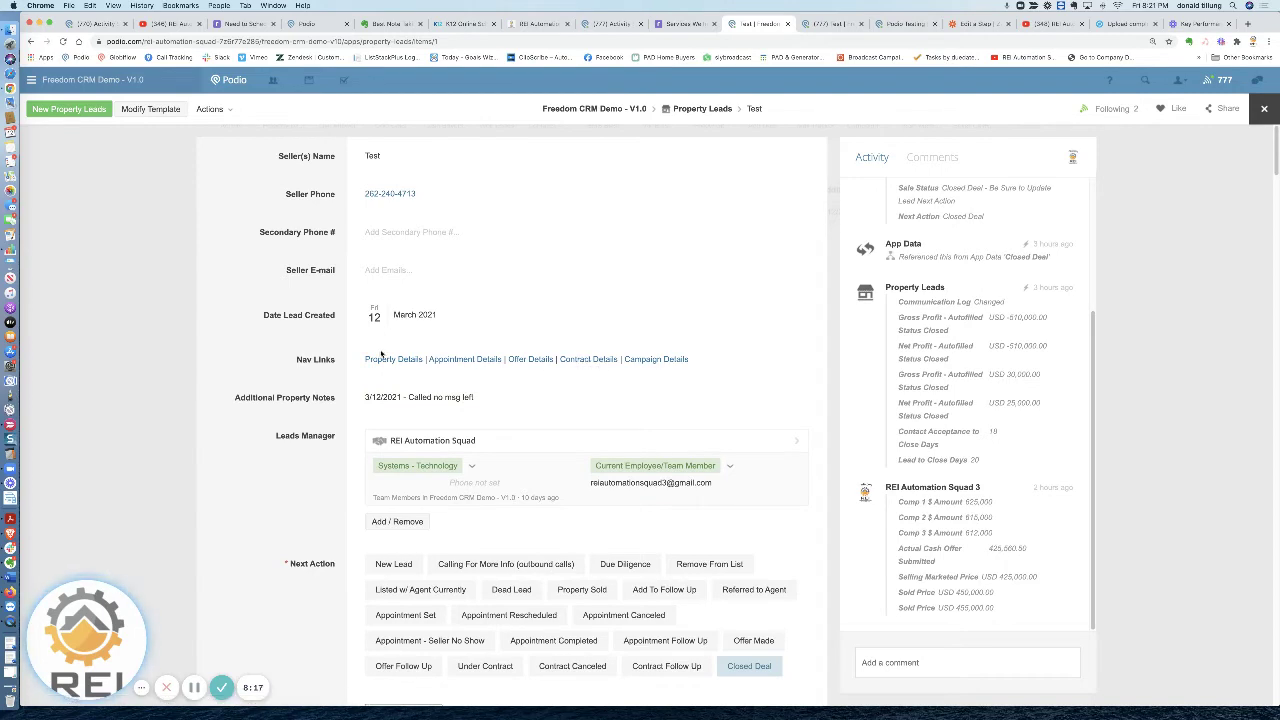
- Set the Outbound Call Outcome of the Test lead to Connection Made
scroll(536, 436, "down", 1)
scroll(536, 436, "down", 3)
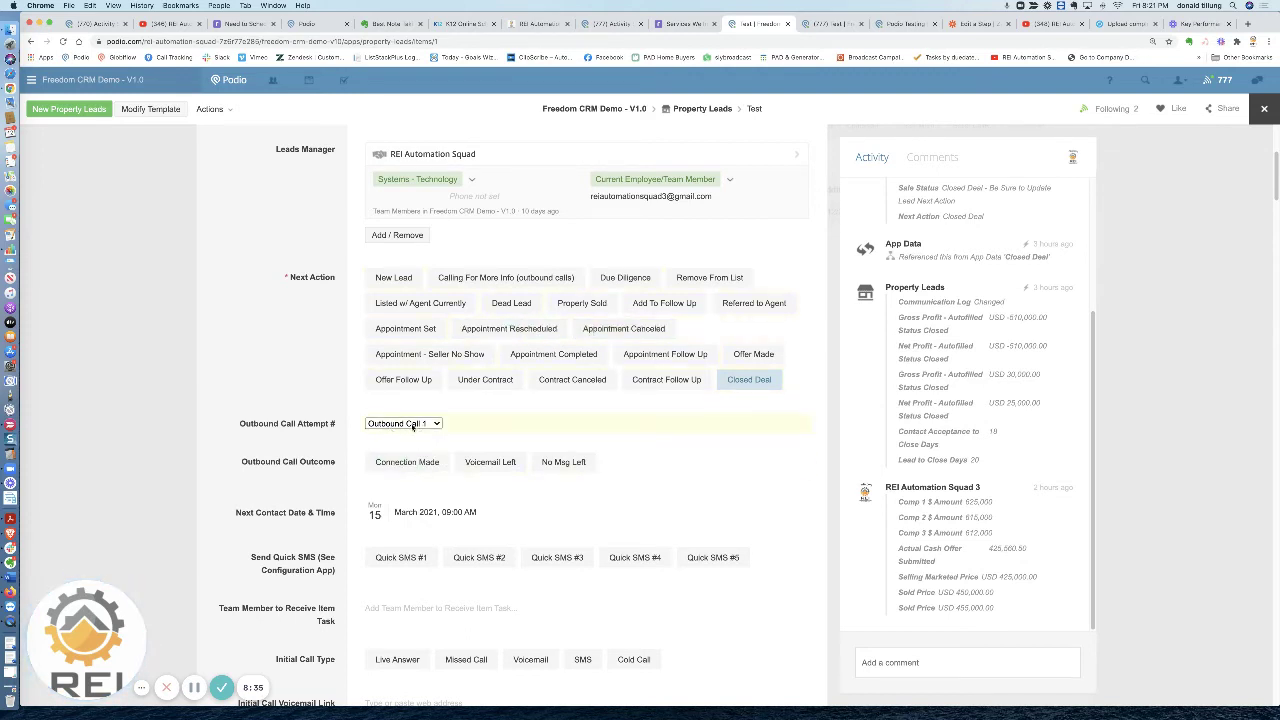
left_click(445, 466)
left_click(576, 463)
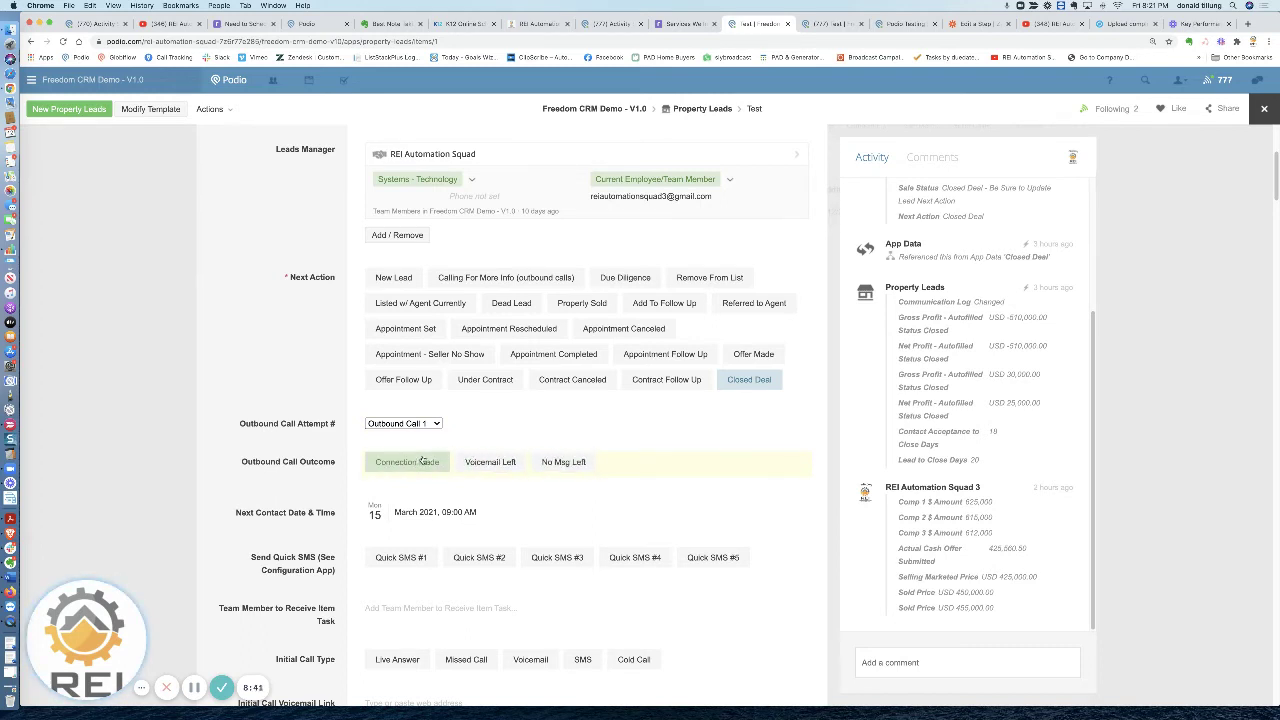
left_click(381, 464)
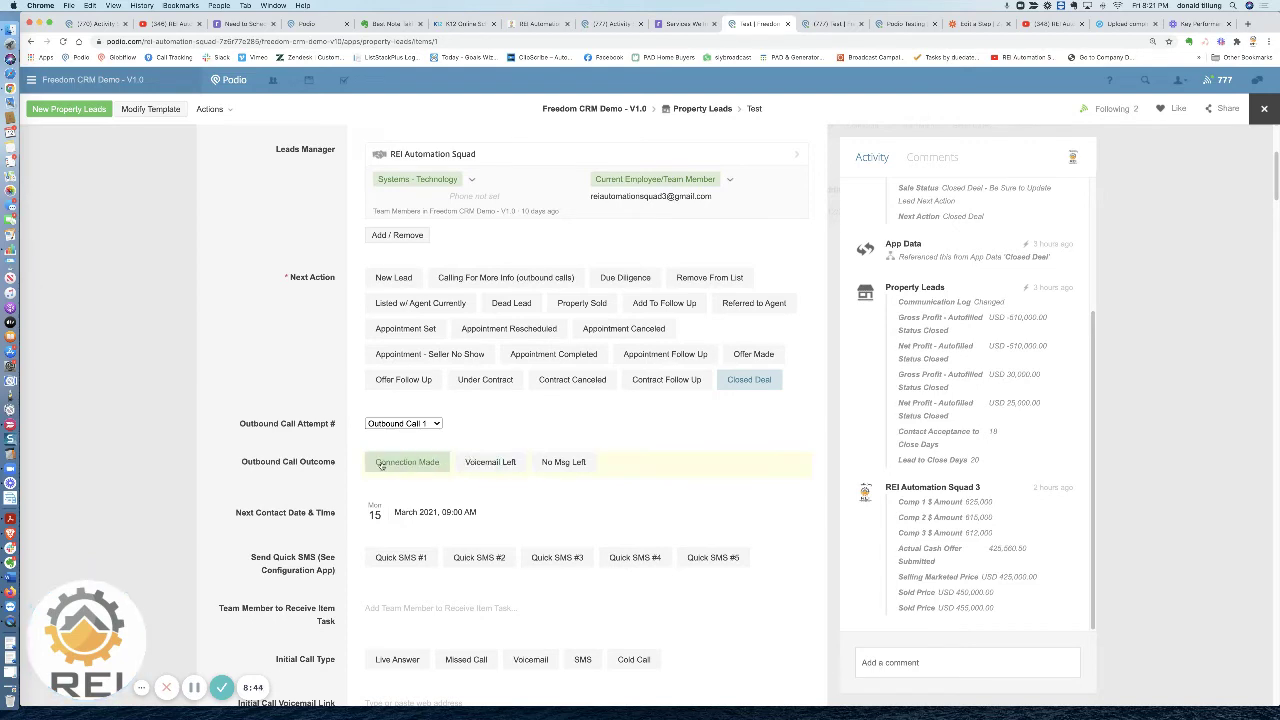
- Examine the Test lead's next contact date, Quick SMS options, SMS status and communication log
scroll(410, 468, "down", 1)
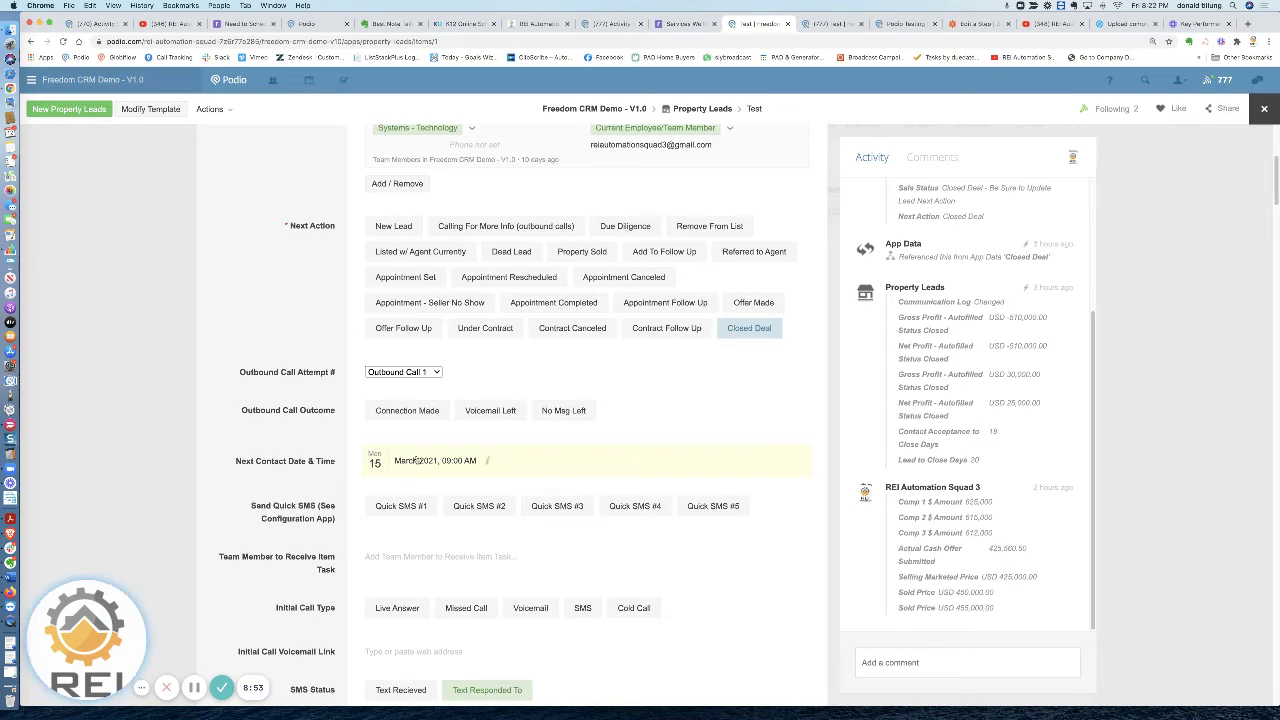
scroll(416, 460, "down", 5)
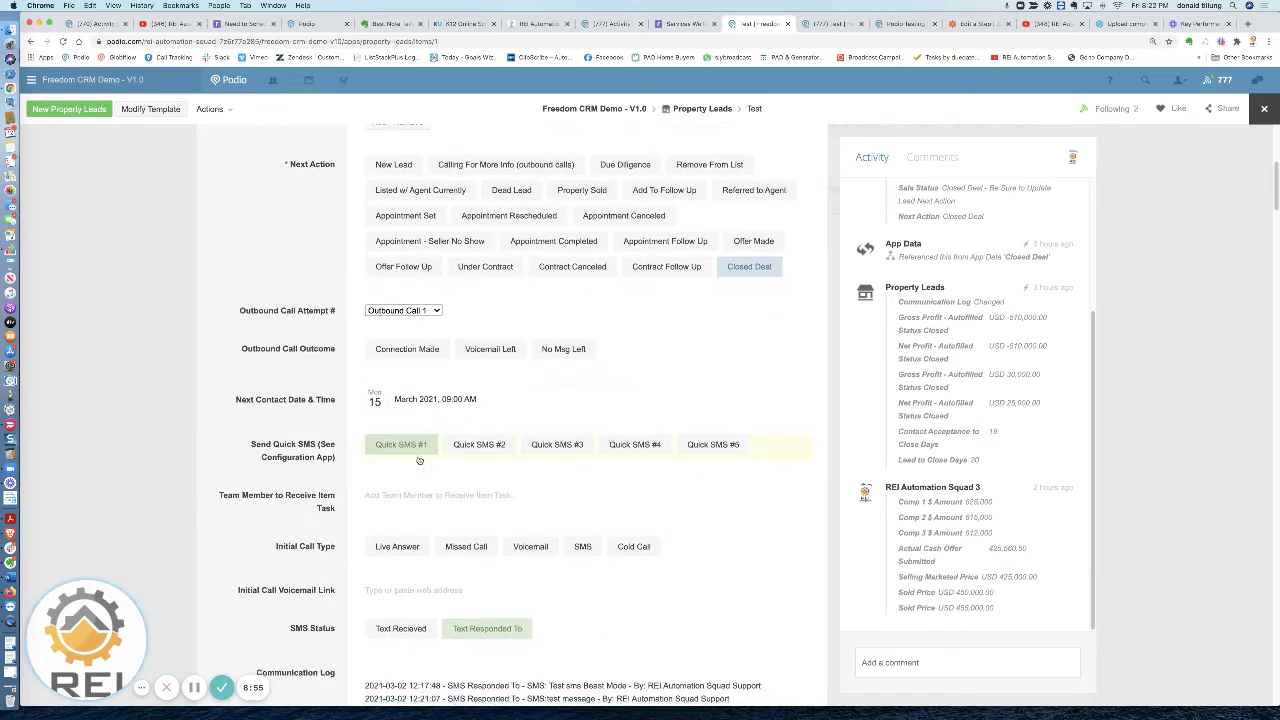
scroll(421, 461, "down", 3)
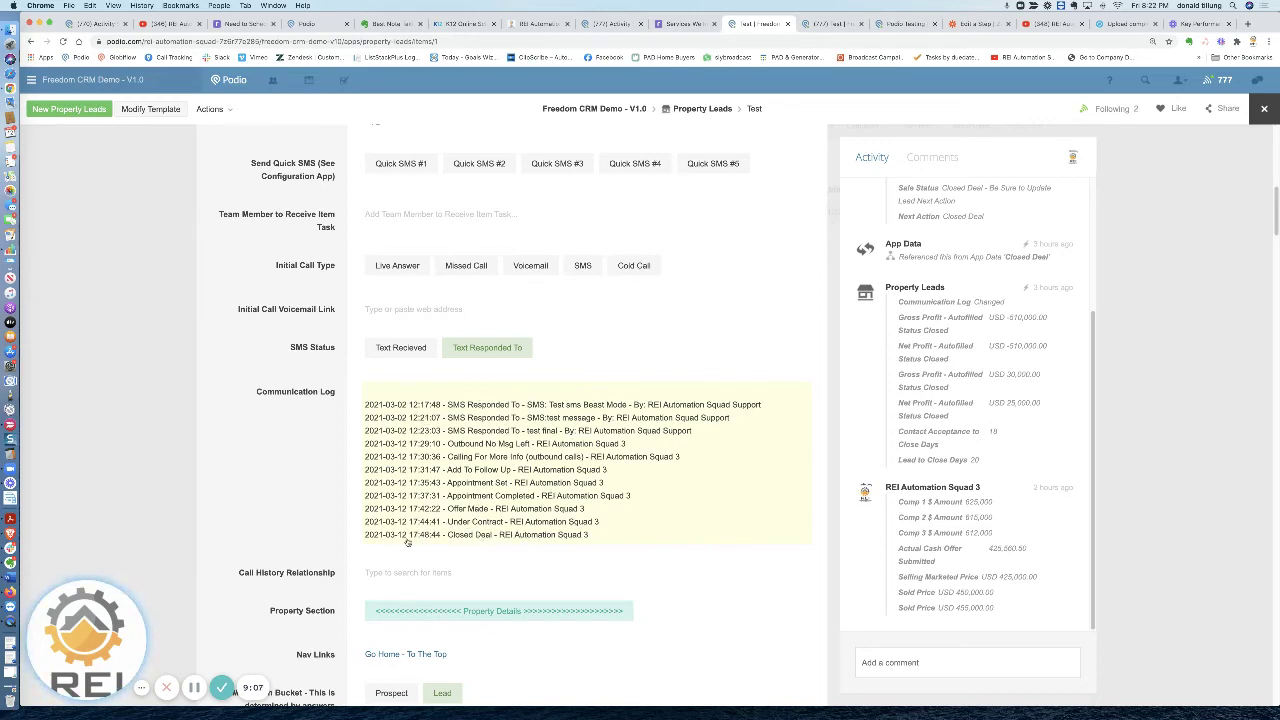
scroll(440, 552, "down", 2)
scroll(442, 530, "up", 2)
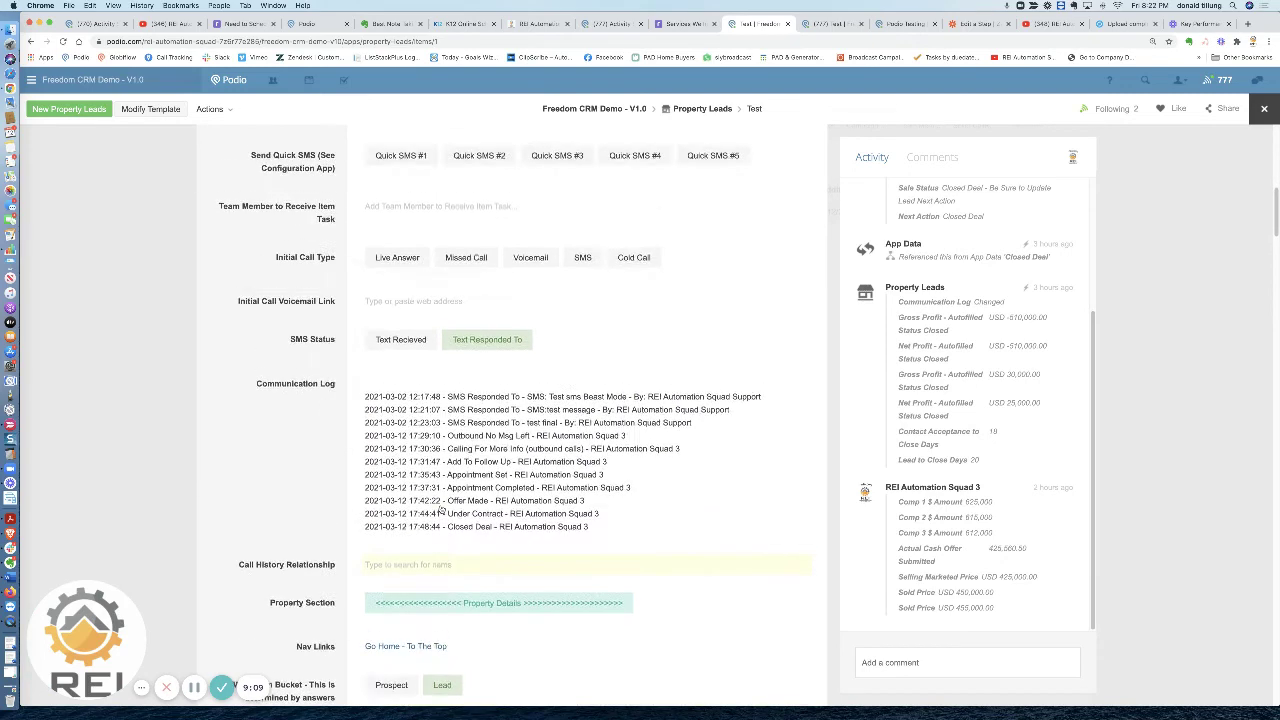
- Go to the lead's Property Details section and examine its address map, property images, characteristics, mortgage and valuation fields
scroll(440, 510, "up", 15)
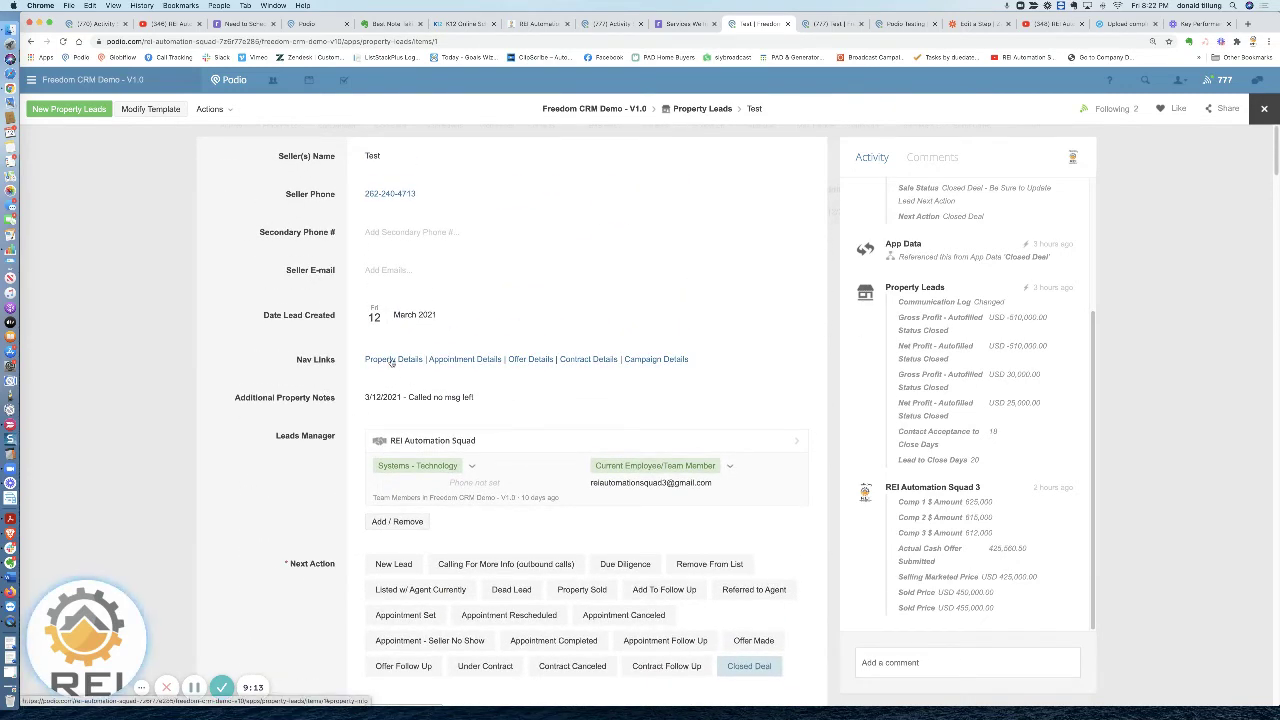
left_click(391, 360)
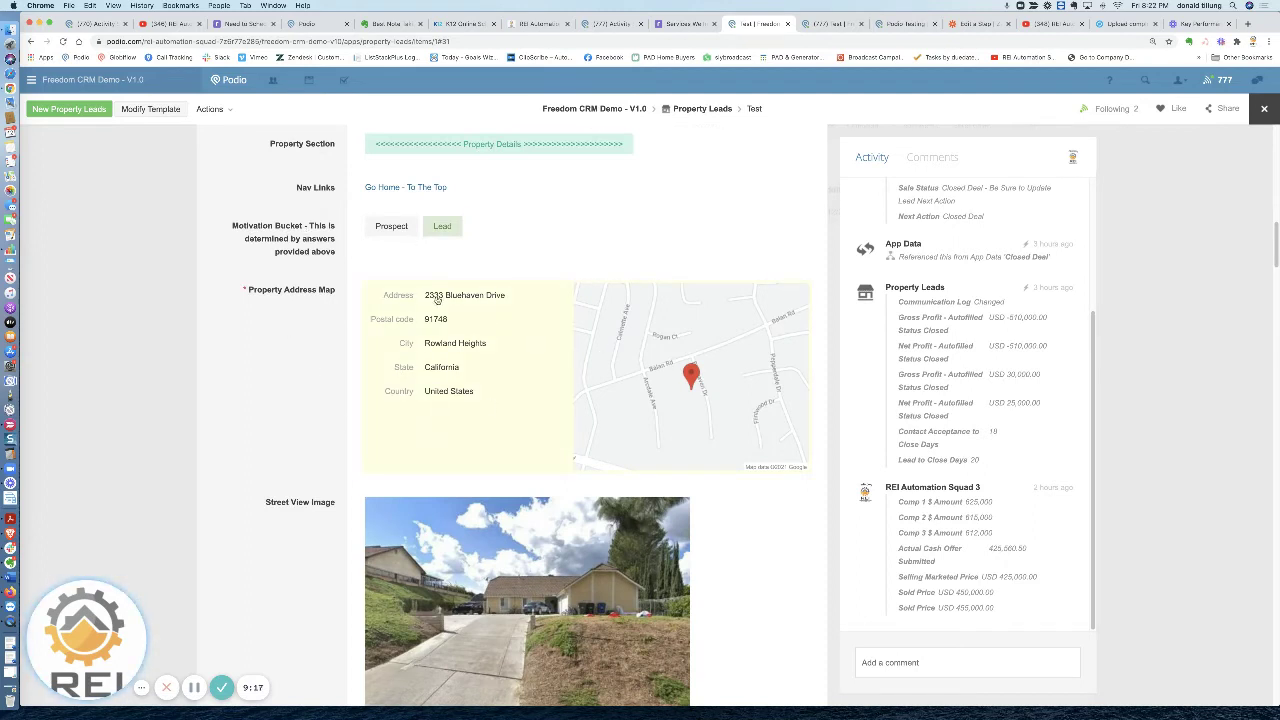
scroll(484, 340, "down", 5)
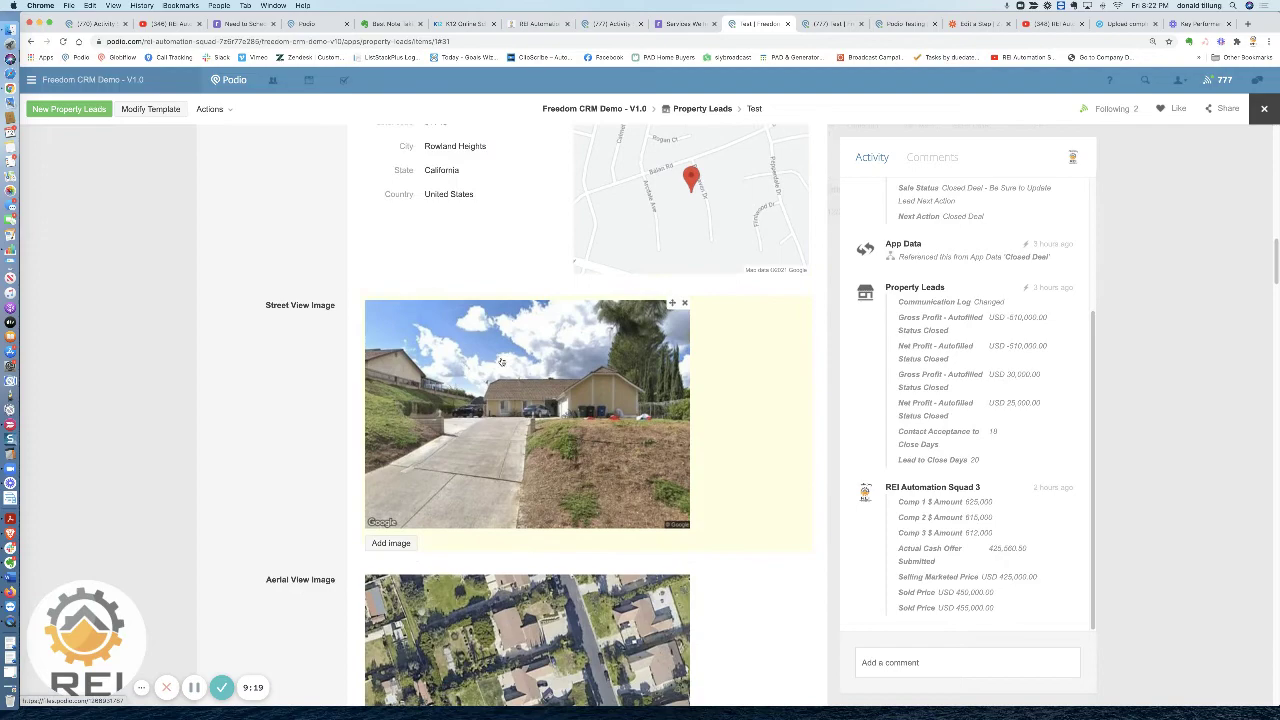
scroll(501, 362, "down", 8)
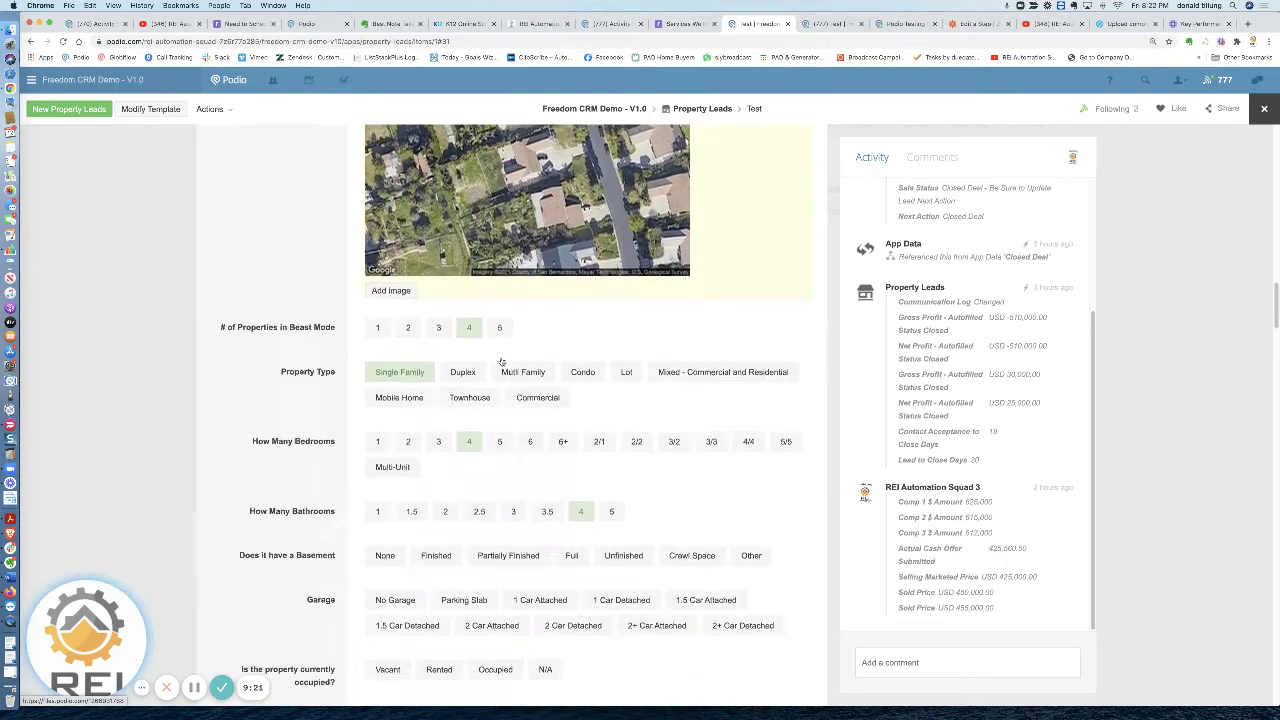
scroll(500, 360, "down", 5)
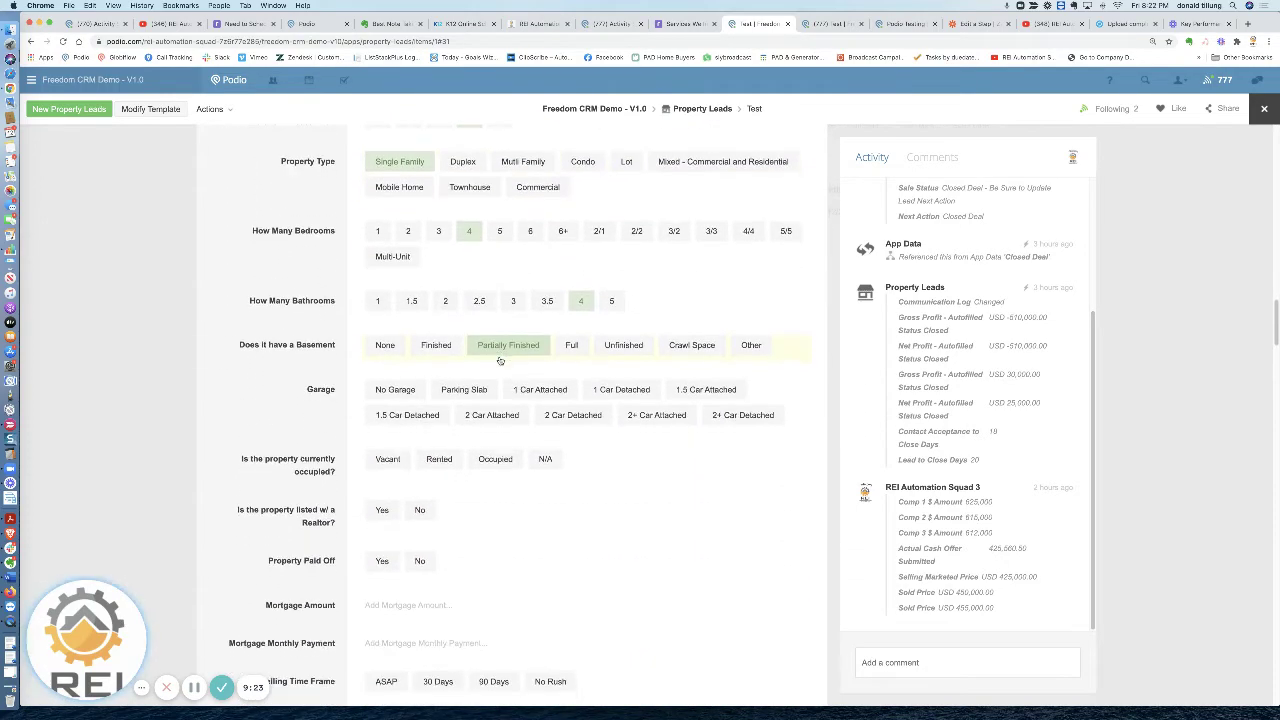
scroll(500, 360, "down", 5)
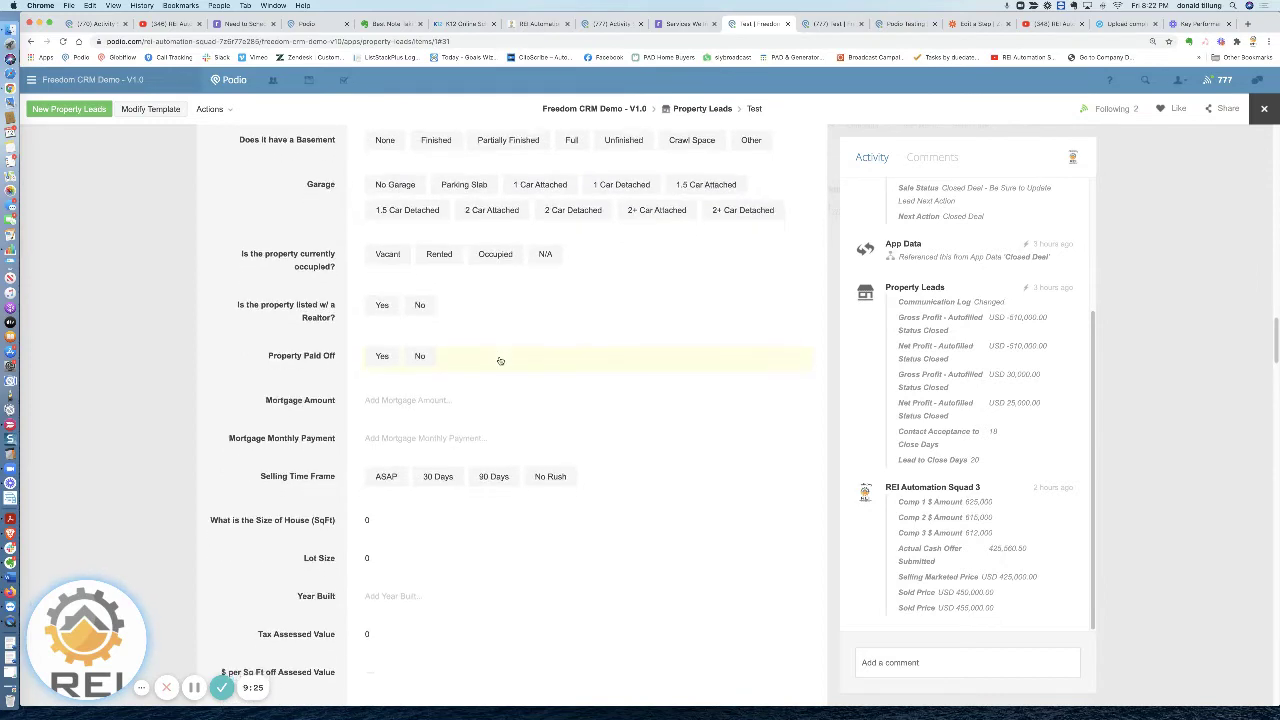
scroll(500, 360, "down", 1)
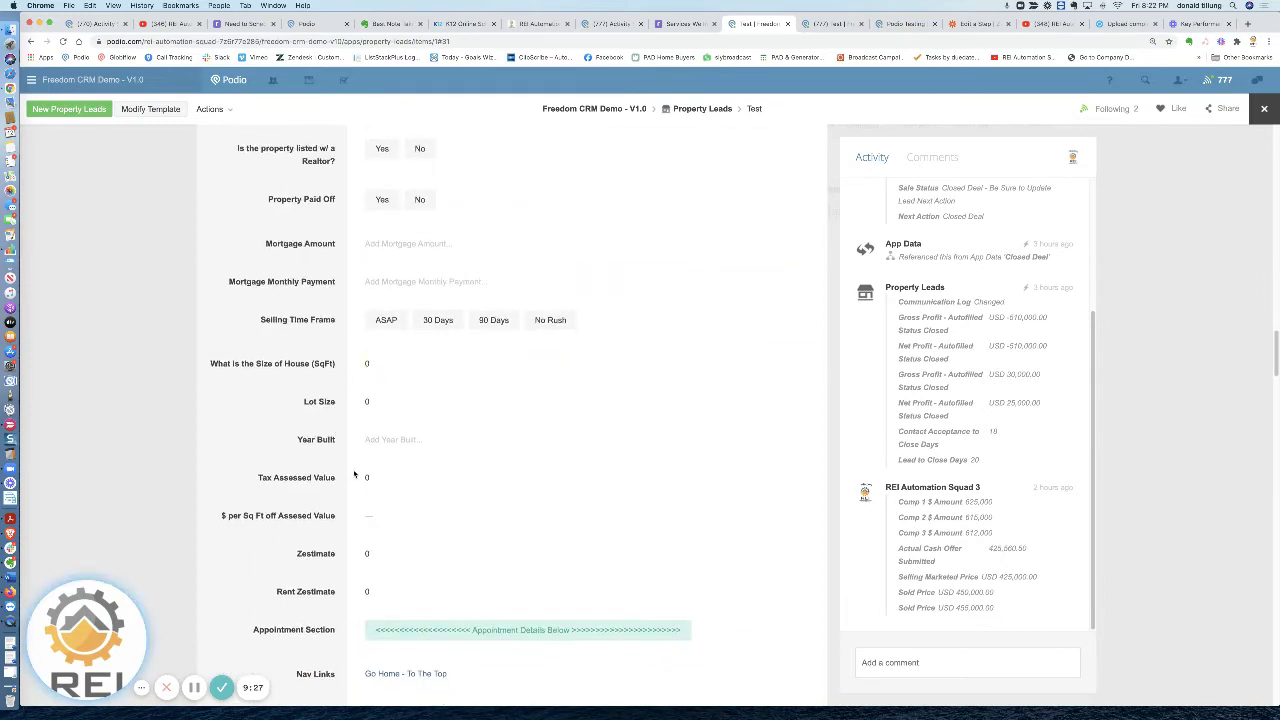
scroll(459, 457, "down", 4)
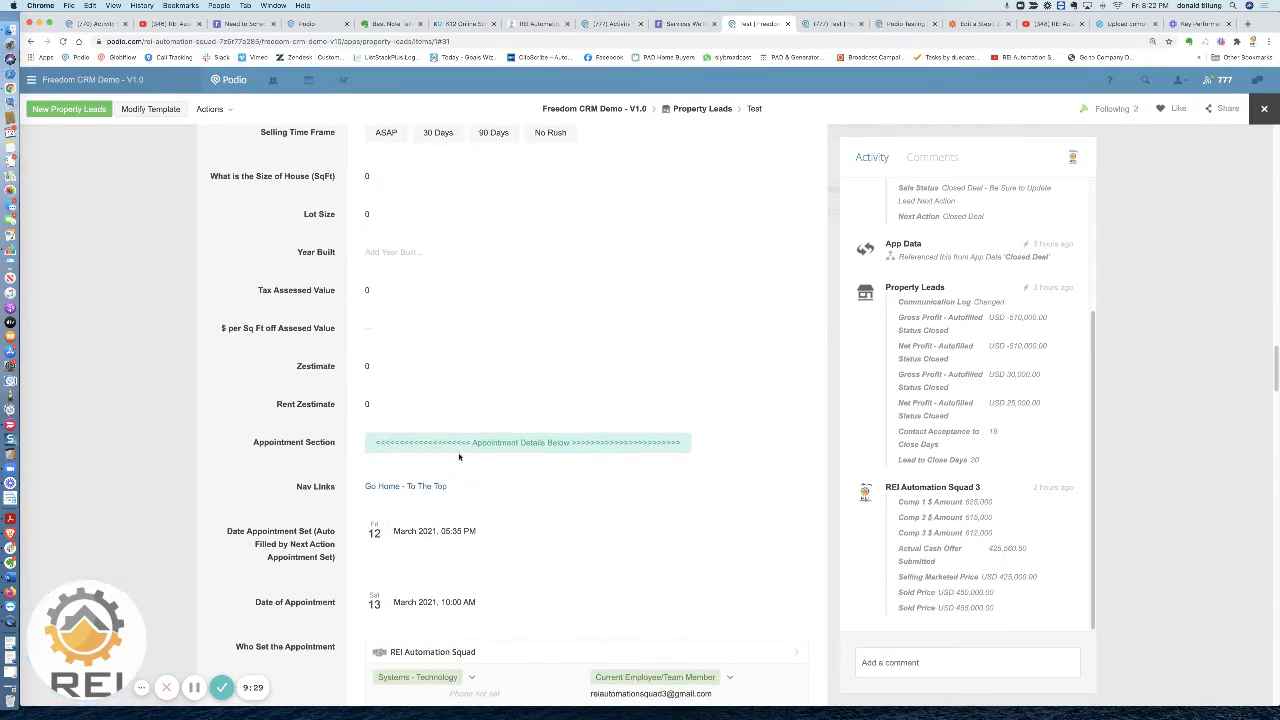
scroll(465, 455, "up", 12)
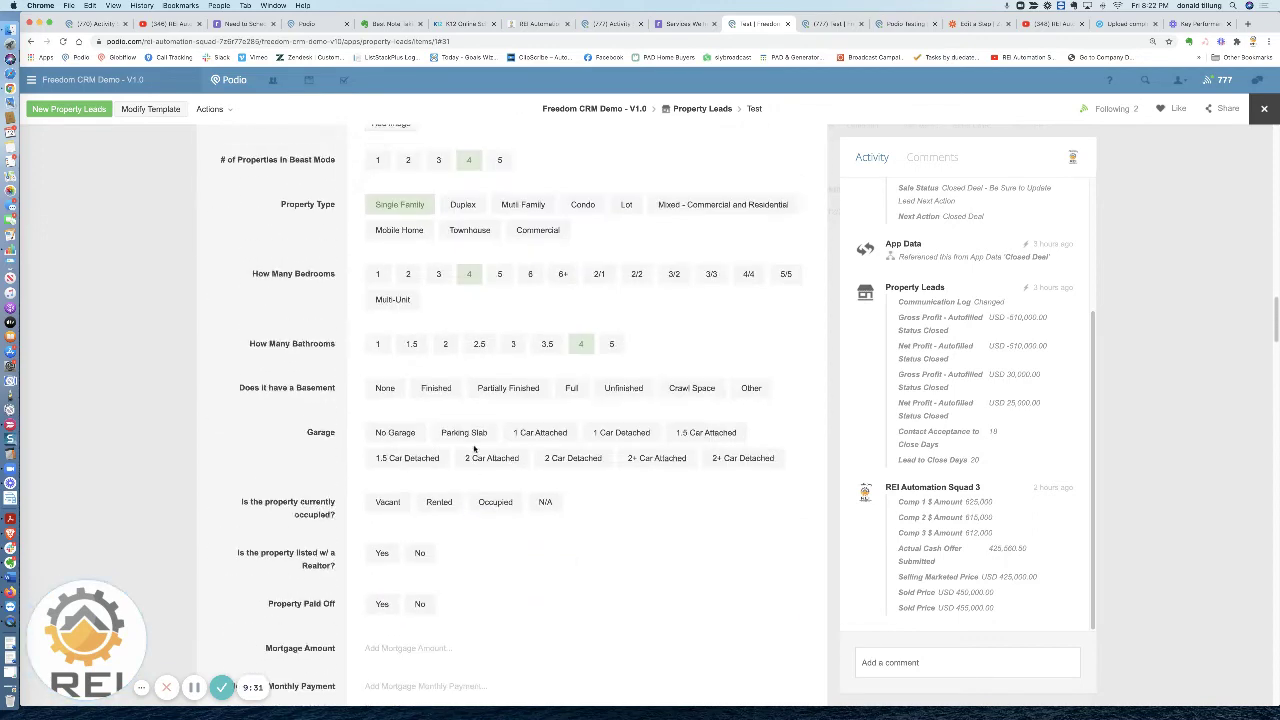
scroll(474, 449, "up", 15)
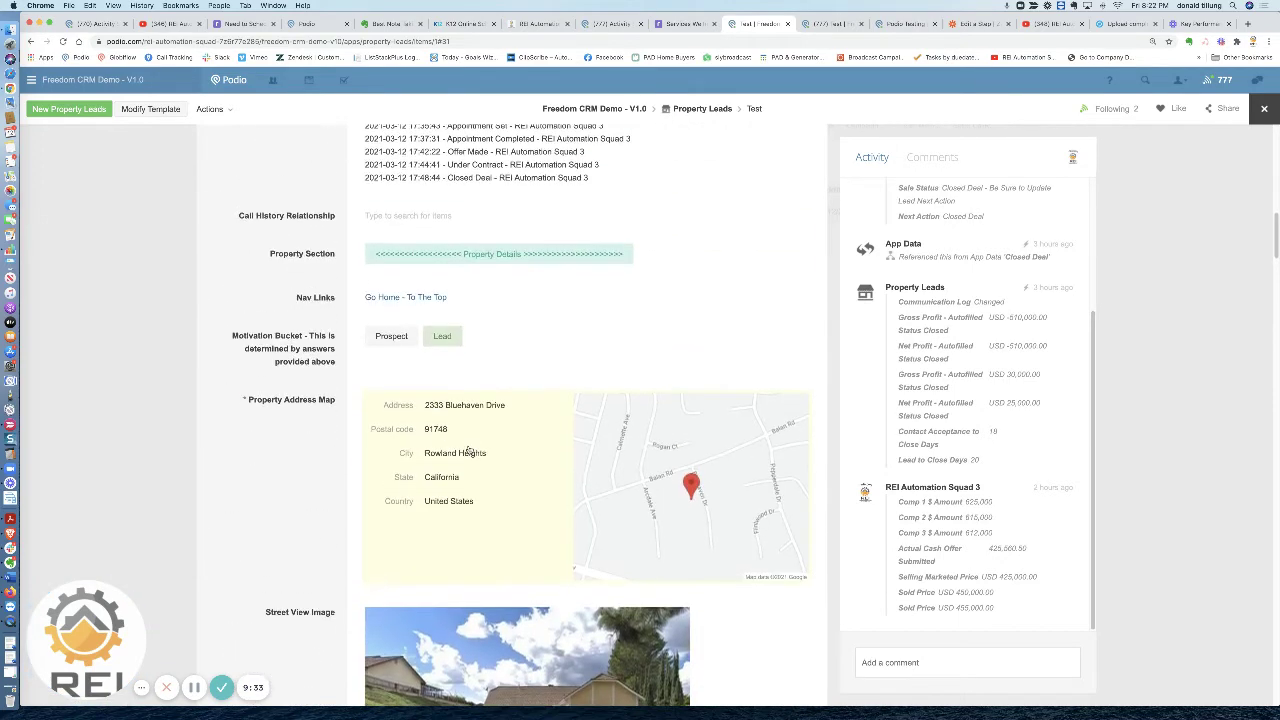
- Go to the lead's Appointment Details section and examine the appointment dates, assigned team members, DISC personality type and photo and video links
left_click(395, 301)
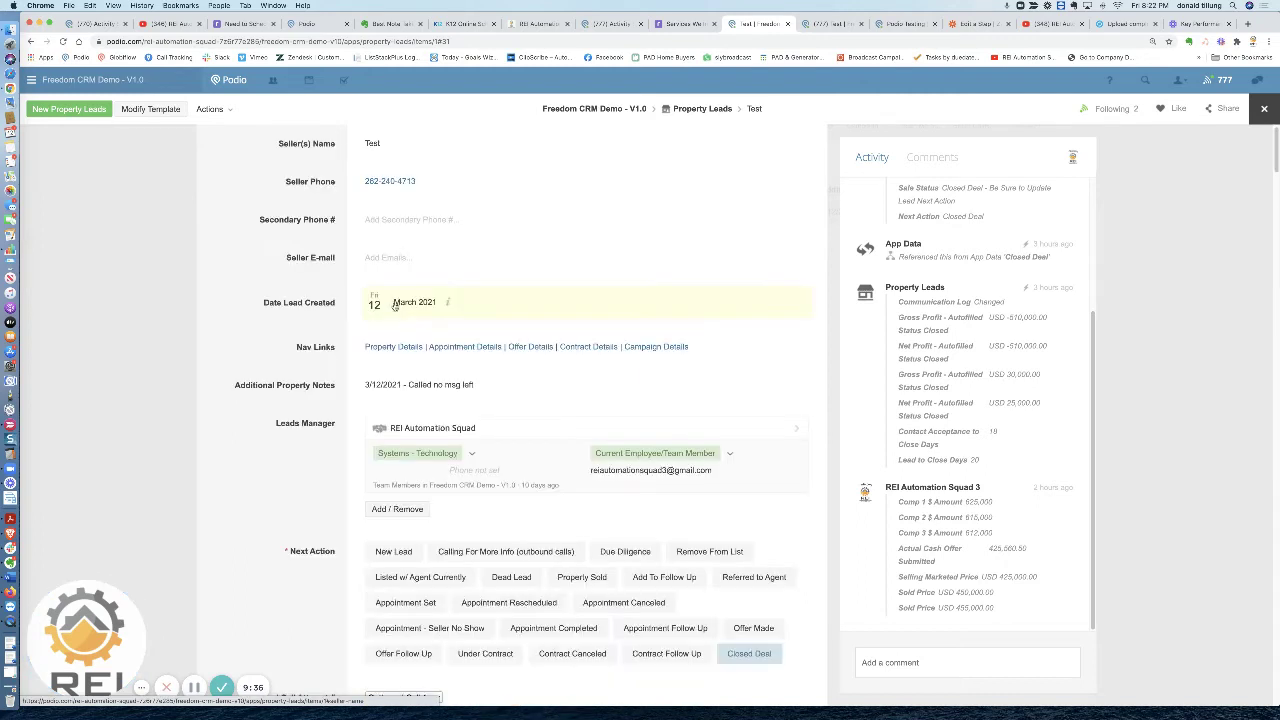
left_click(467, 347)
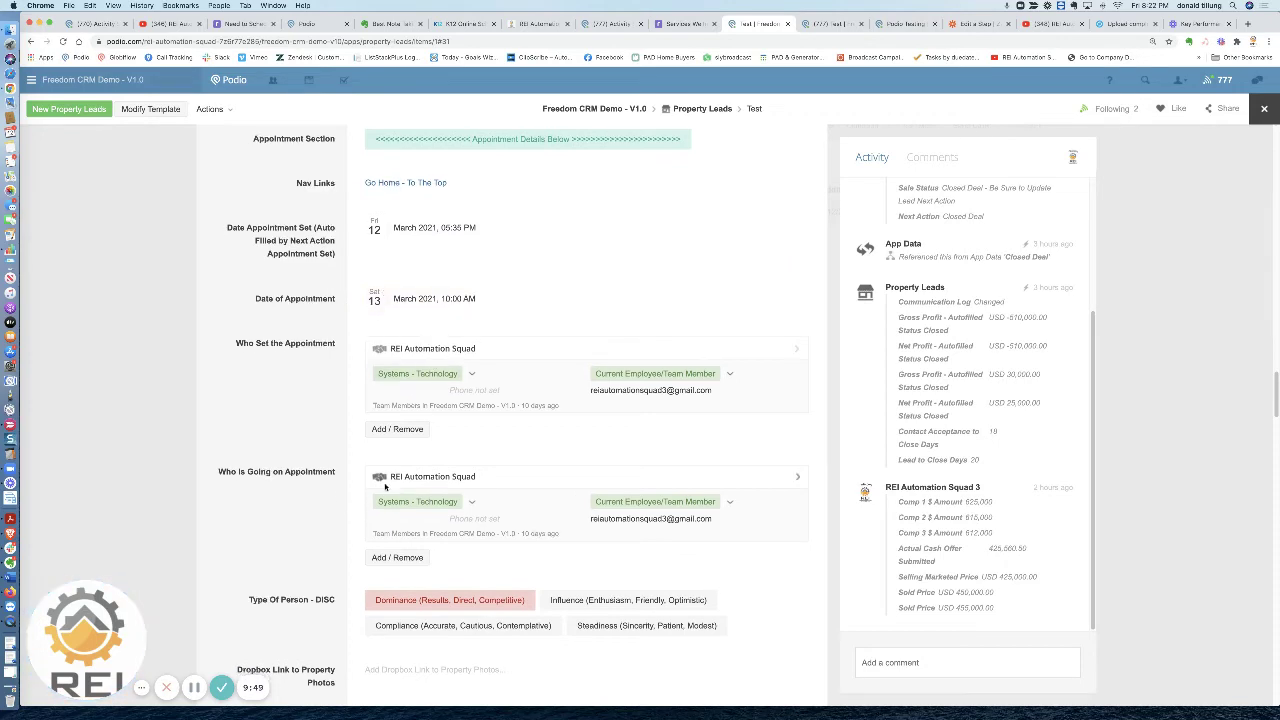
scroll(310, 296, "down", 3)
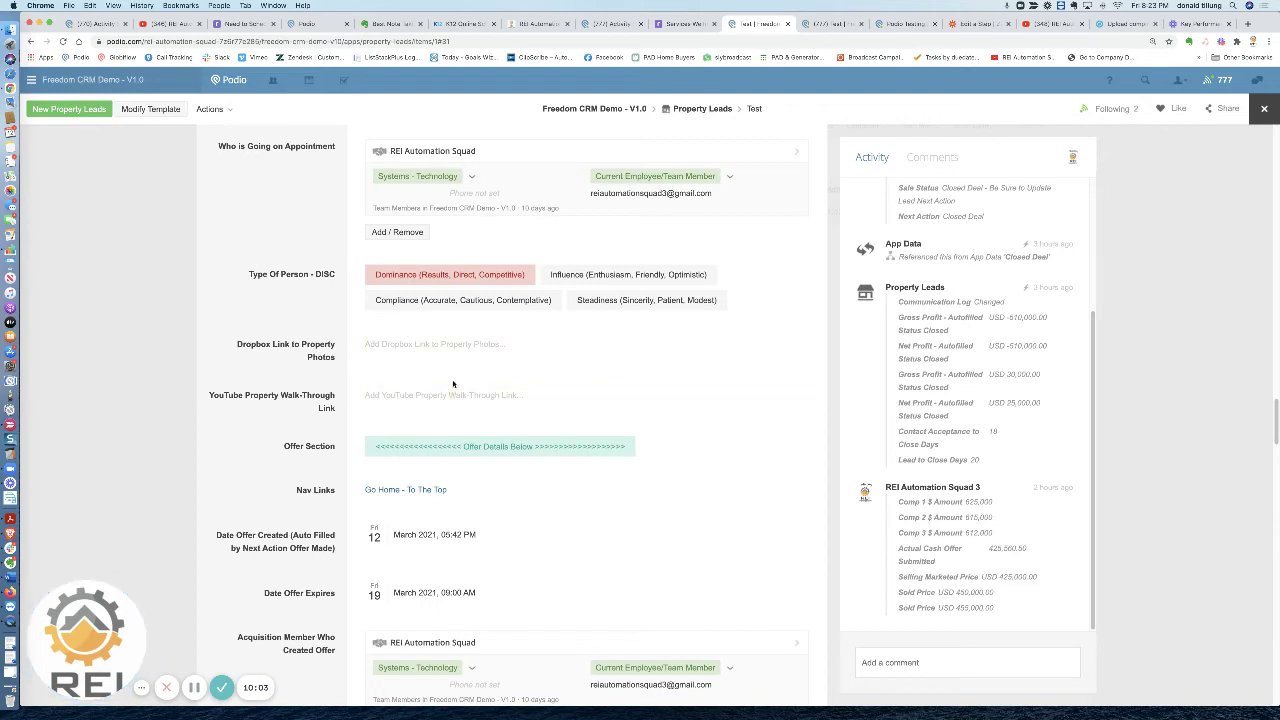
scroll(448, 432, "up", 5)
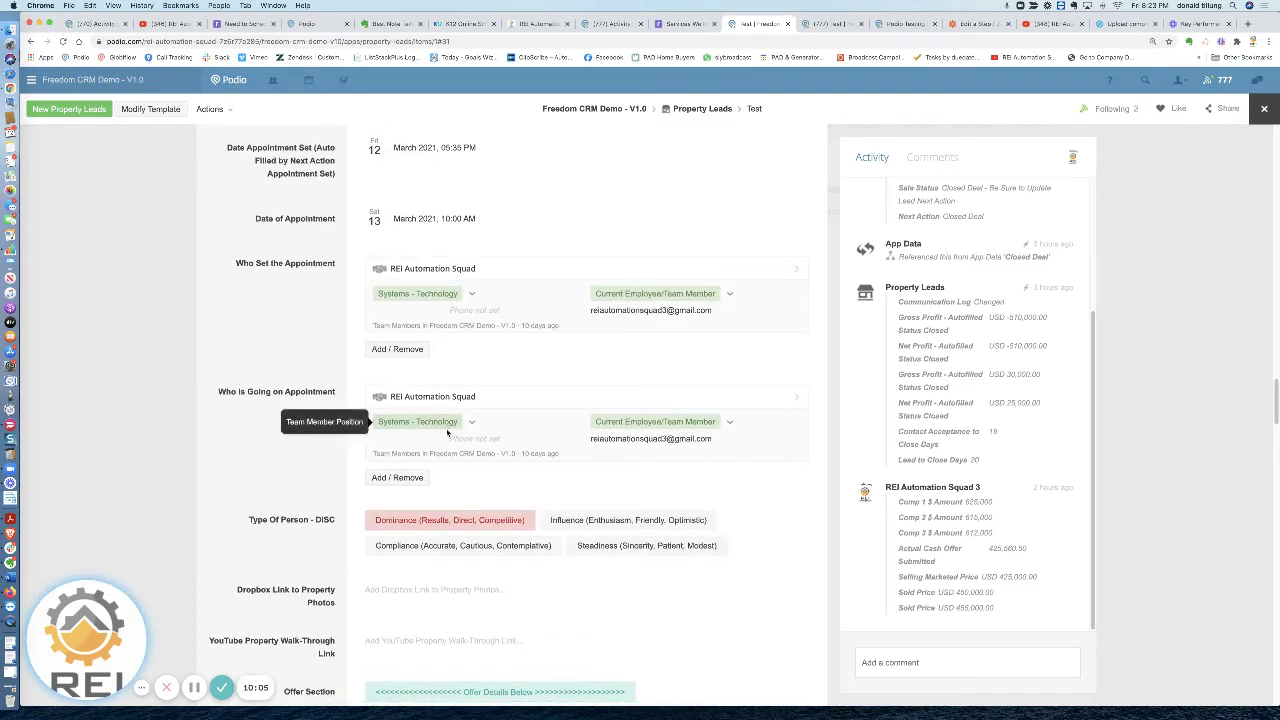
scroll(448, 432, "down", 2)
scroll(418, 485, "down", 4)
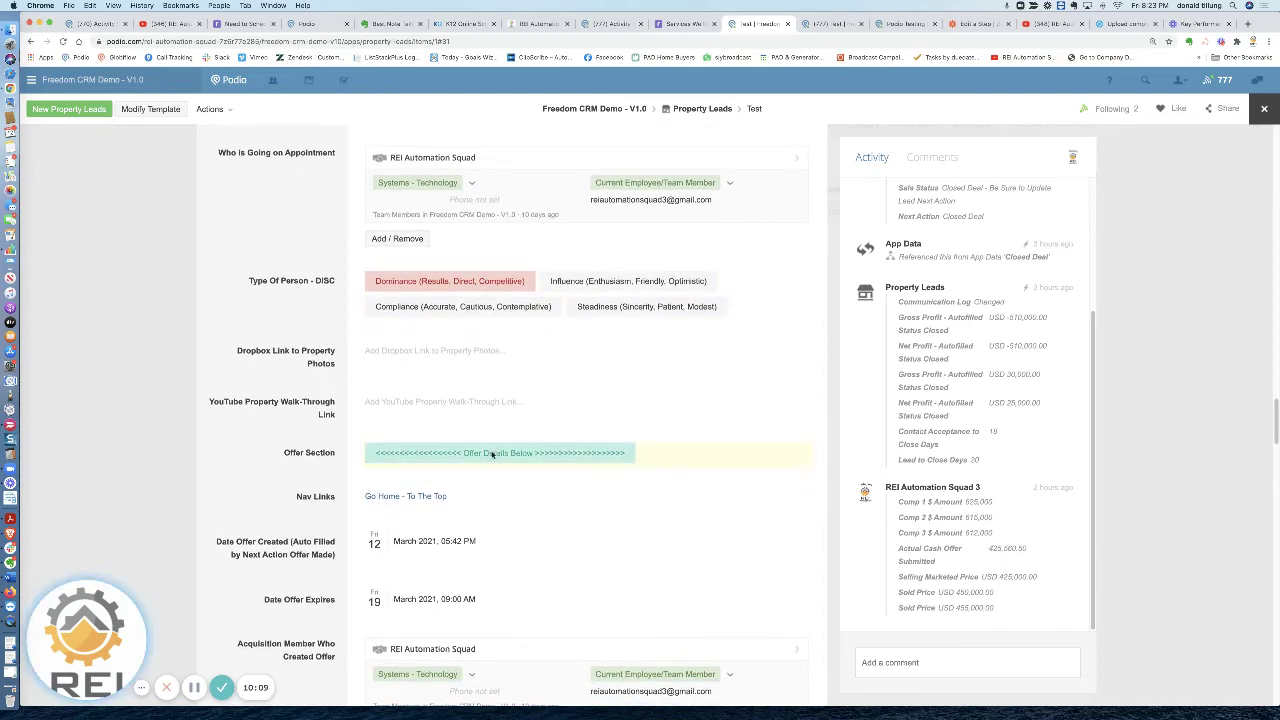
scroll(492, 453, "up", 10)
scroll(492, 455, "up", 1)
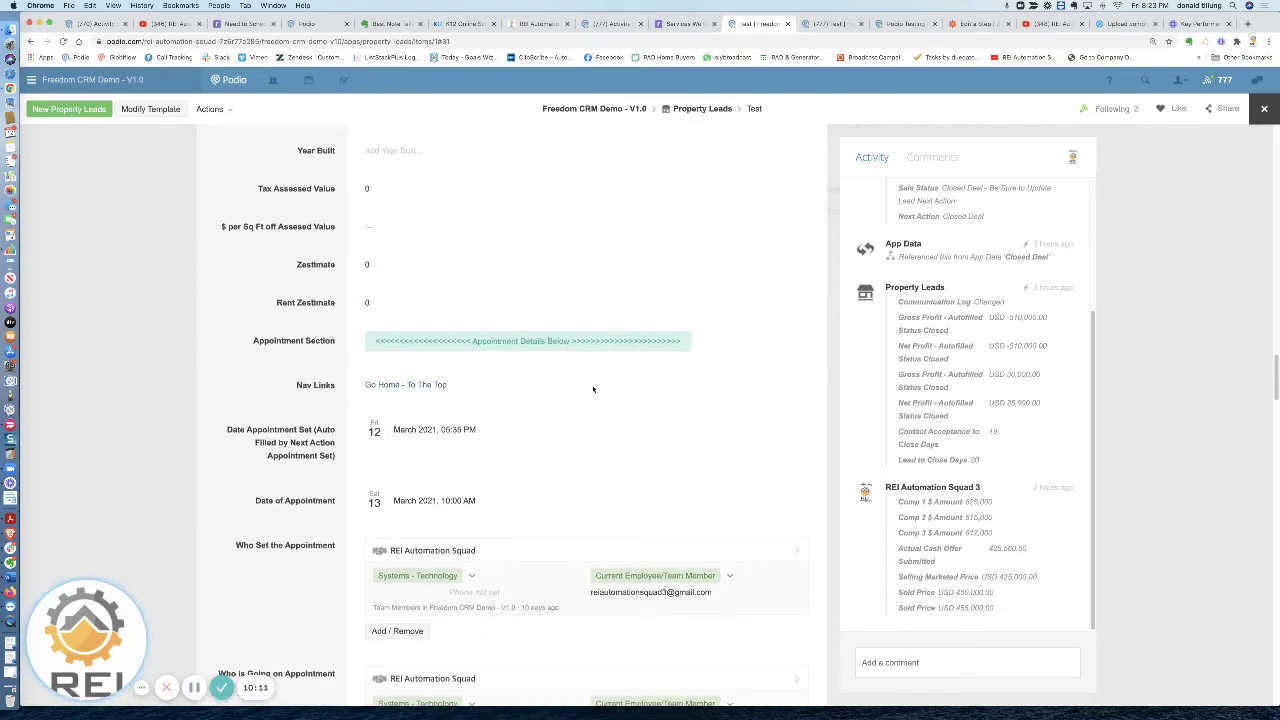
- Go to the lead's Offer Details section and examine the offer dates, valuation links, comp amounts, average ARV and repair category
left_click(417, 388)
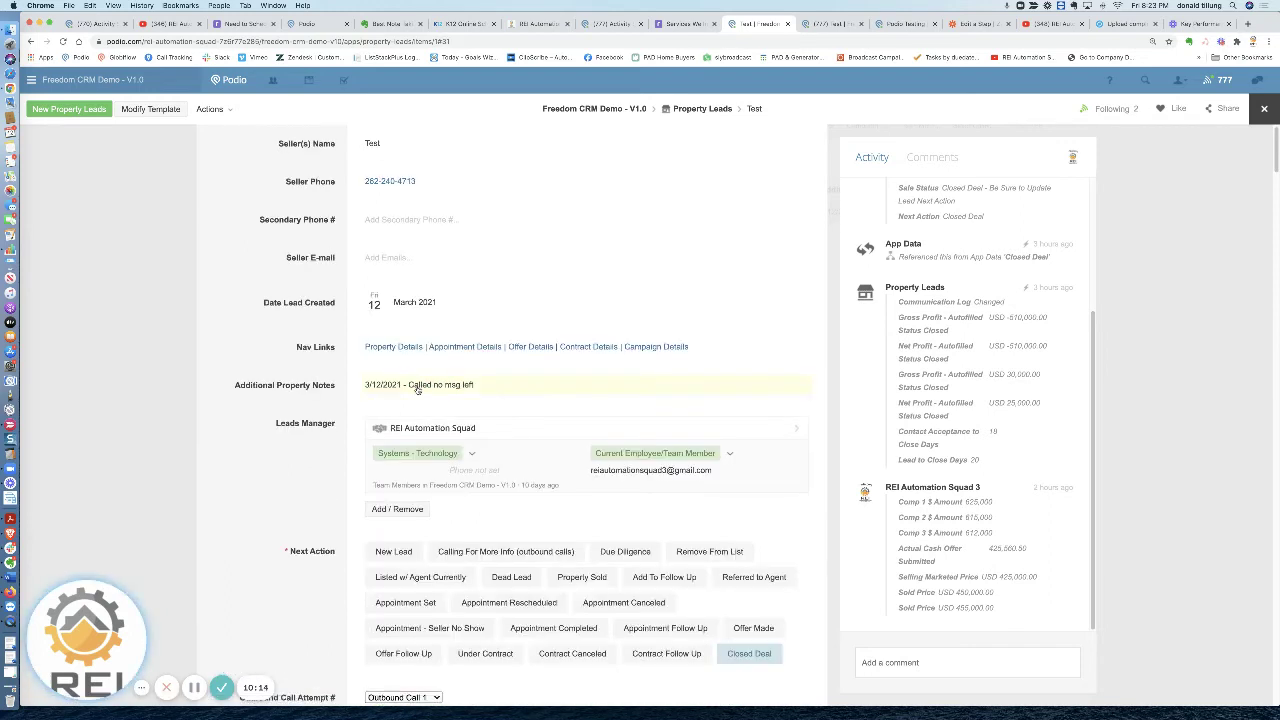
left_click(532, 347)
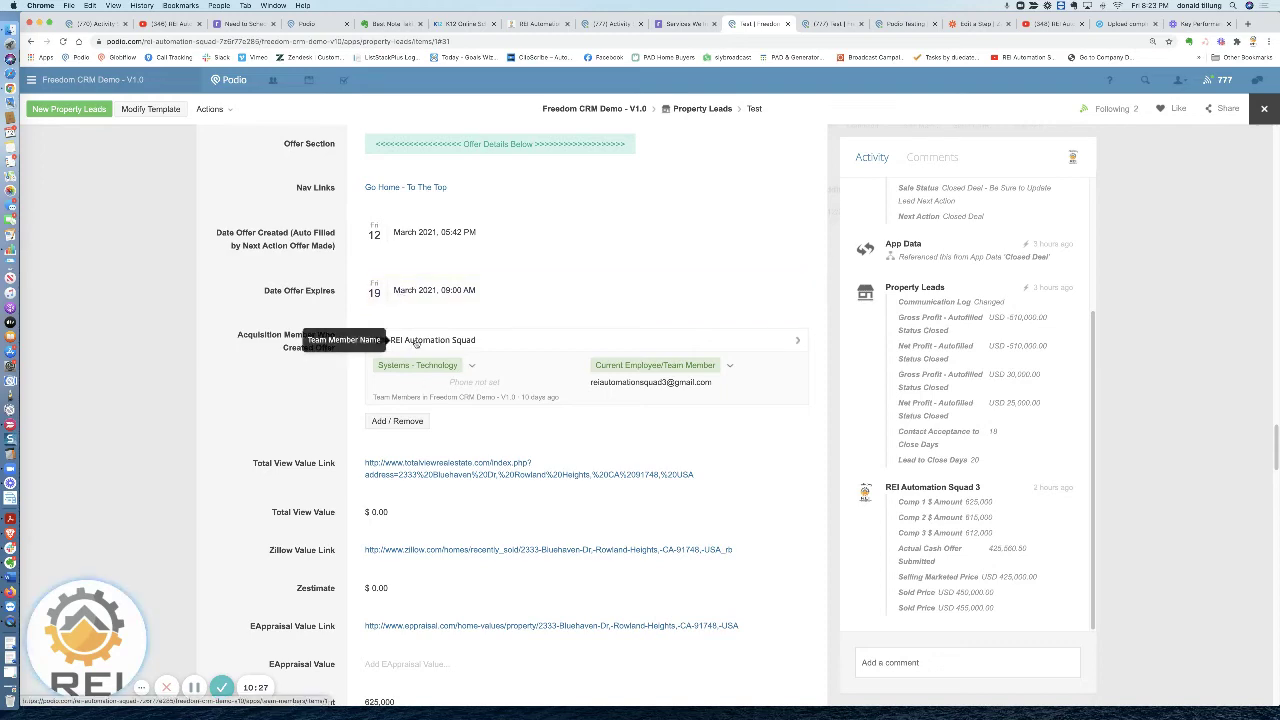
scroll(417, 342, "down", 3)
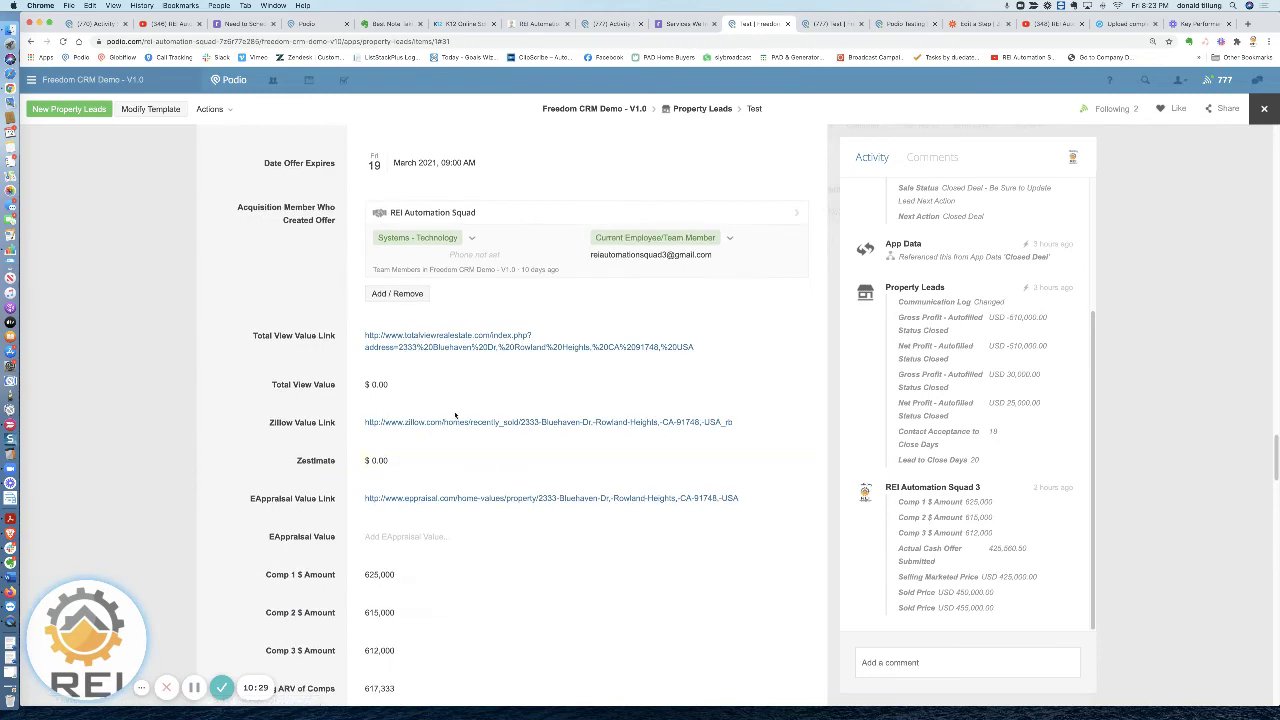
scroll(473, 463, "down", 5)
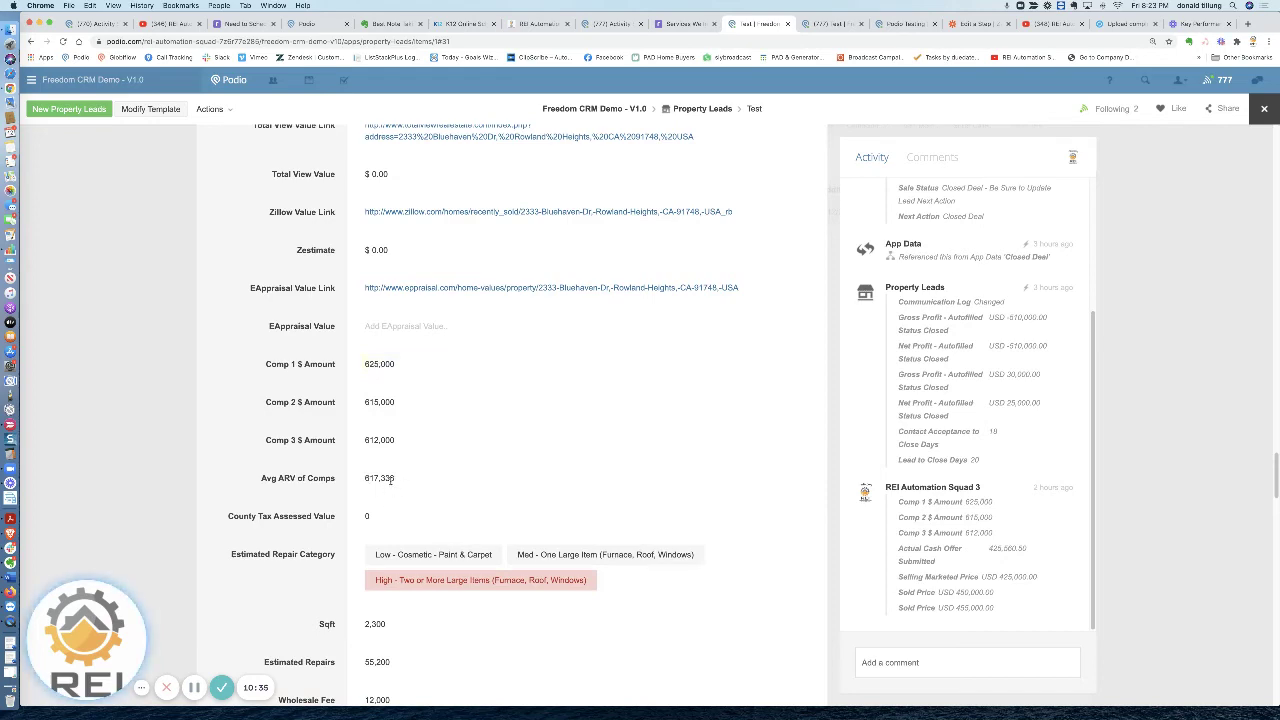
scroll(388, 479, "down", 3)
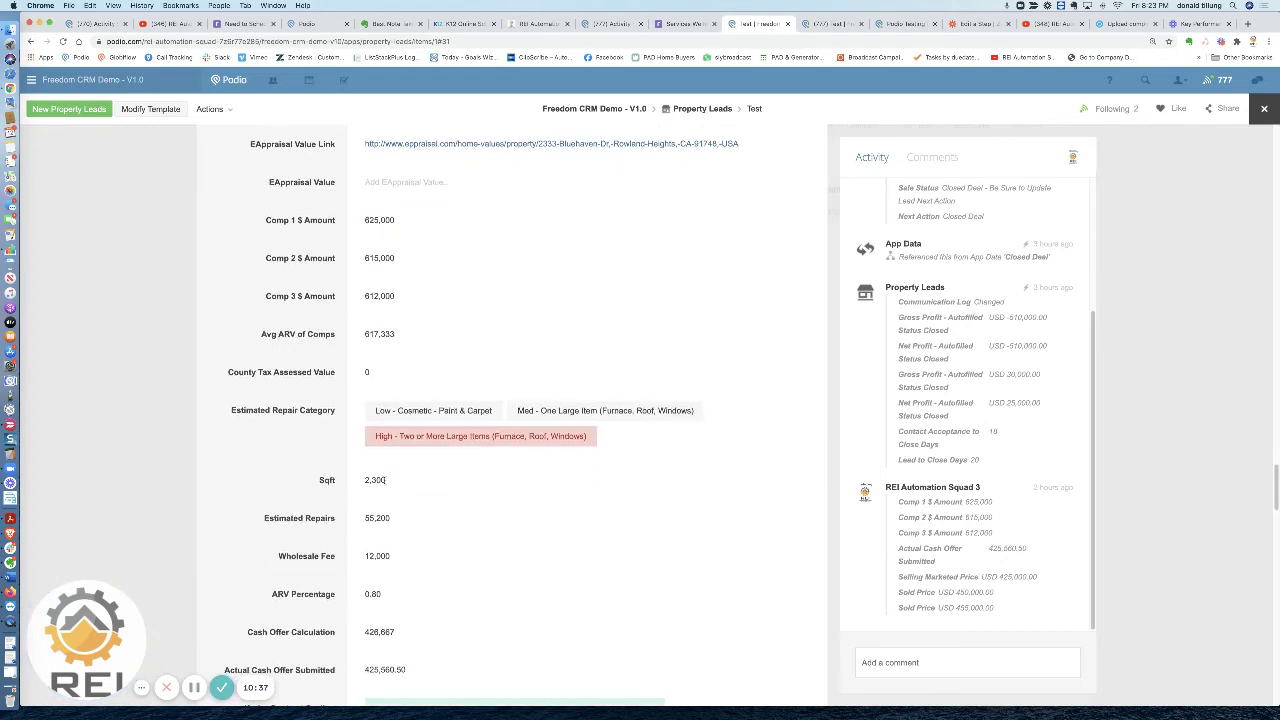
- Set the Estimated Repairs of the Test lead to 59,200 and save the value
scroll(385, 480, "down", 3)
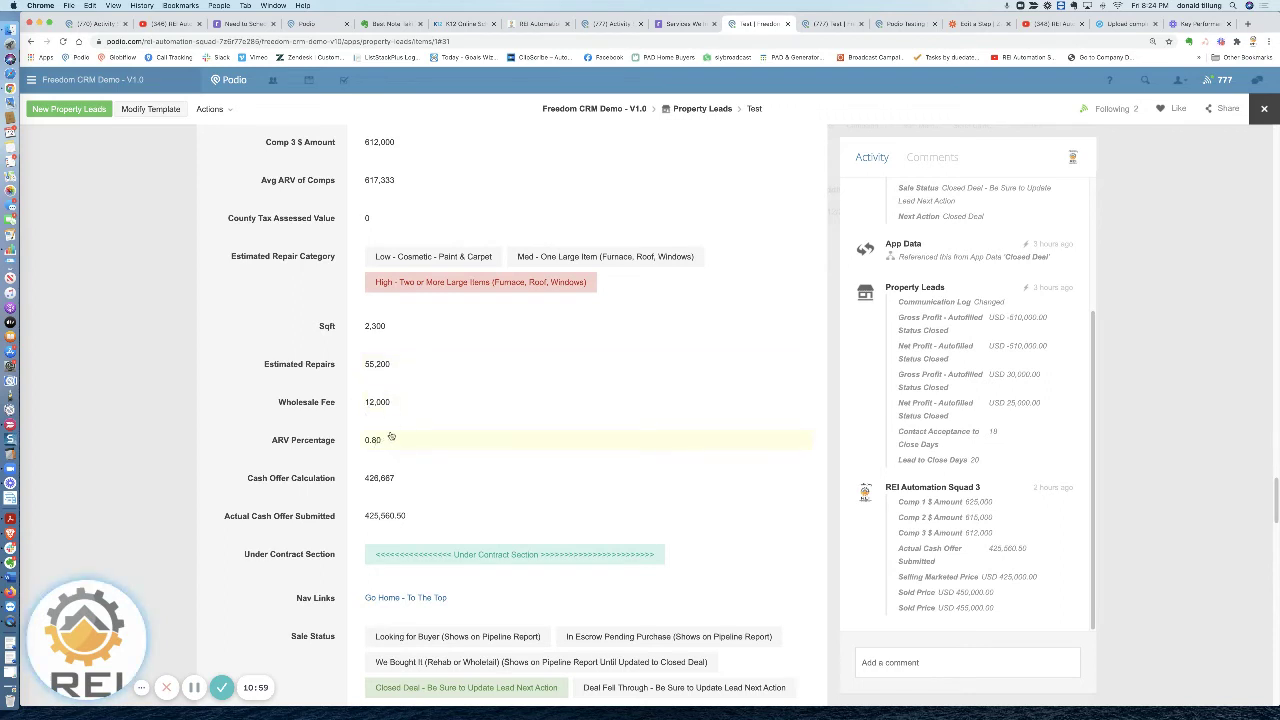
left_click(412, 365)
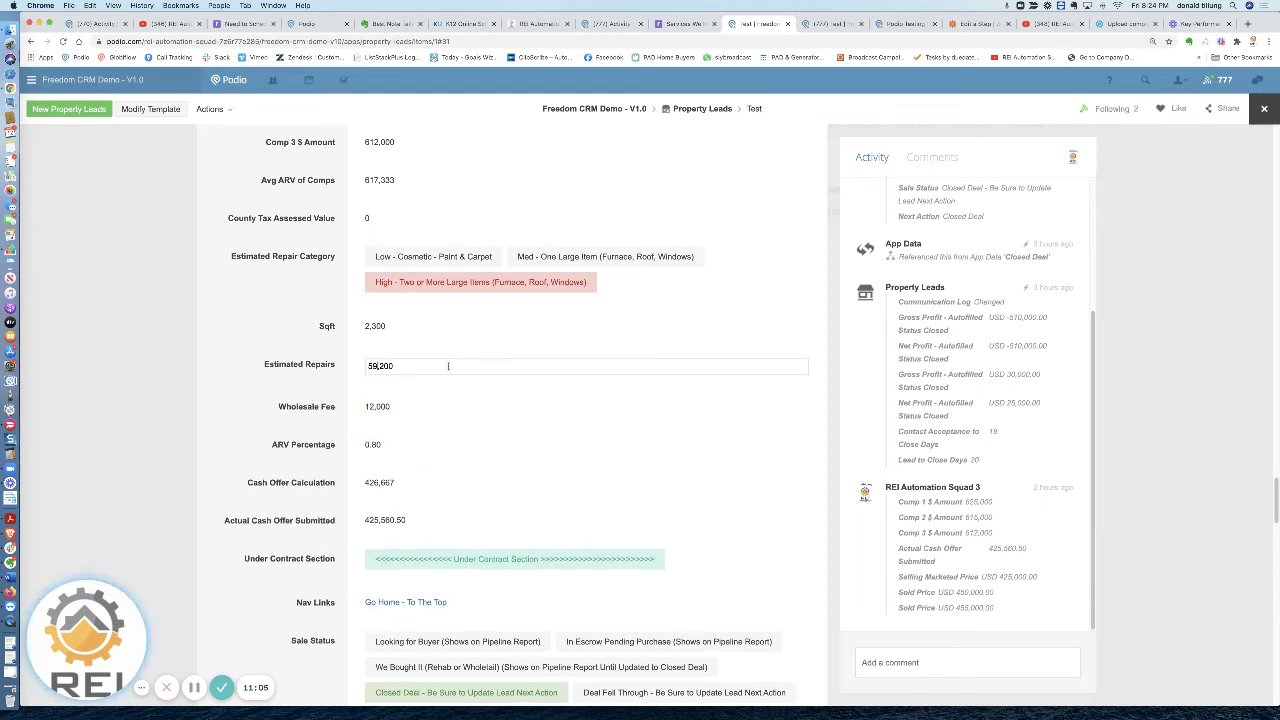
left_click(295, 362)
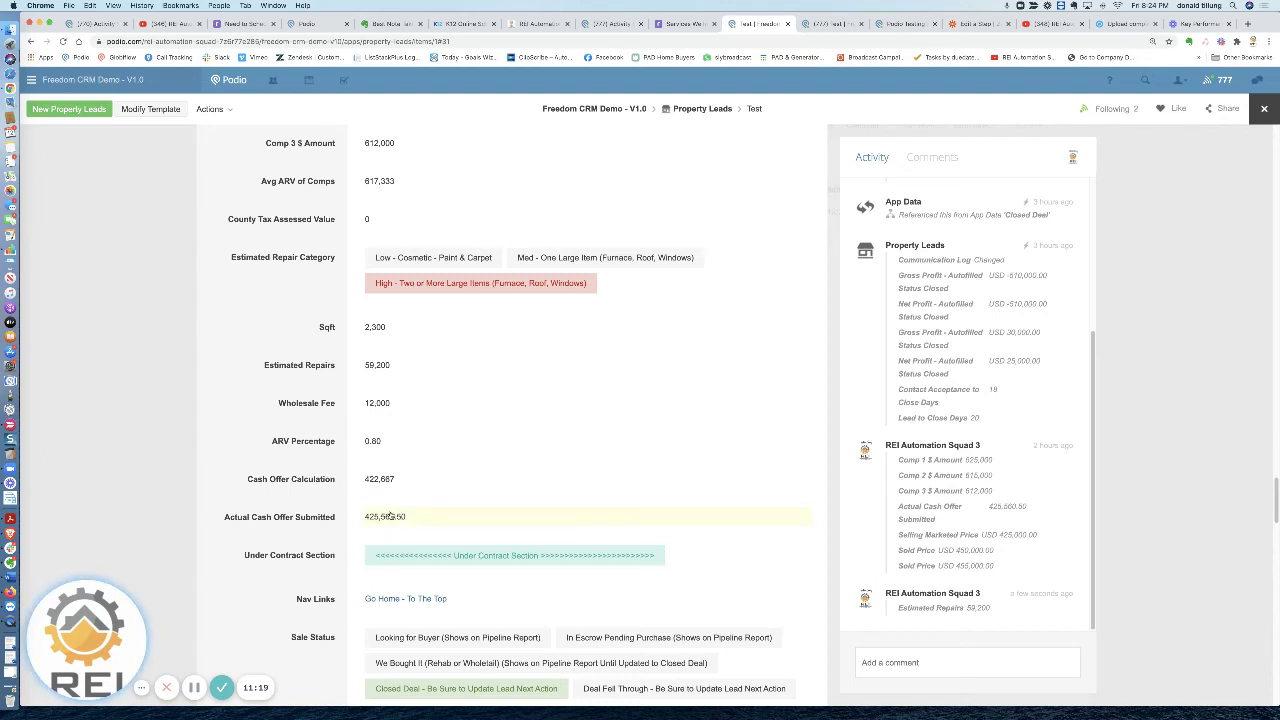
- Go to the lead's Contract Details section and examine the sale status, team members, deal type, and wholesale and marketing checklists
scroll(449, 563, "up", 5)
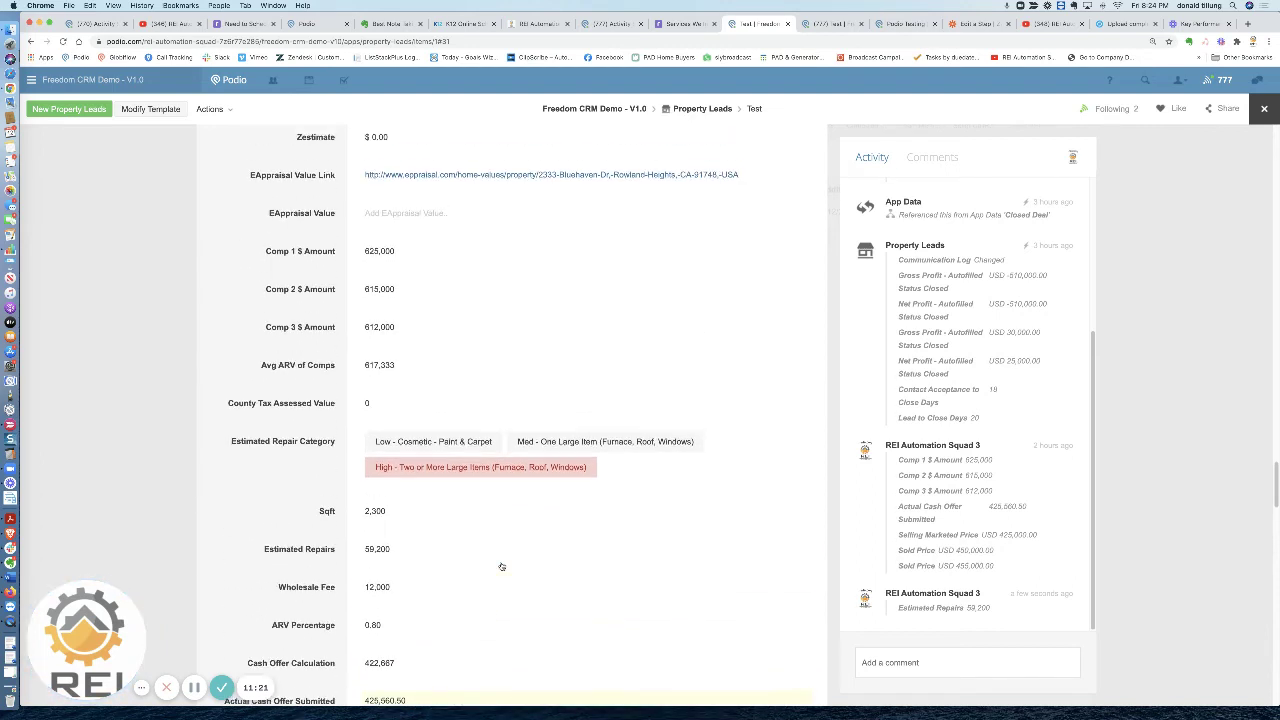
scroll(471, 259, "up", 8)
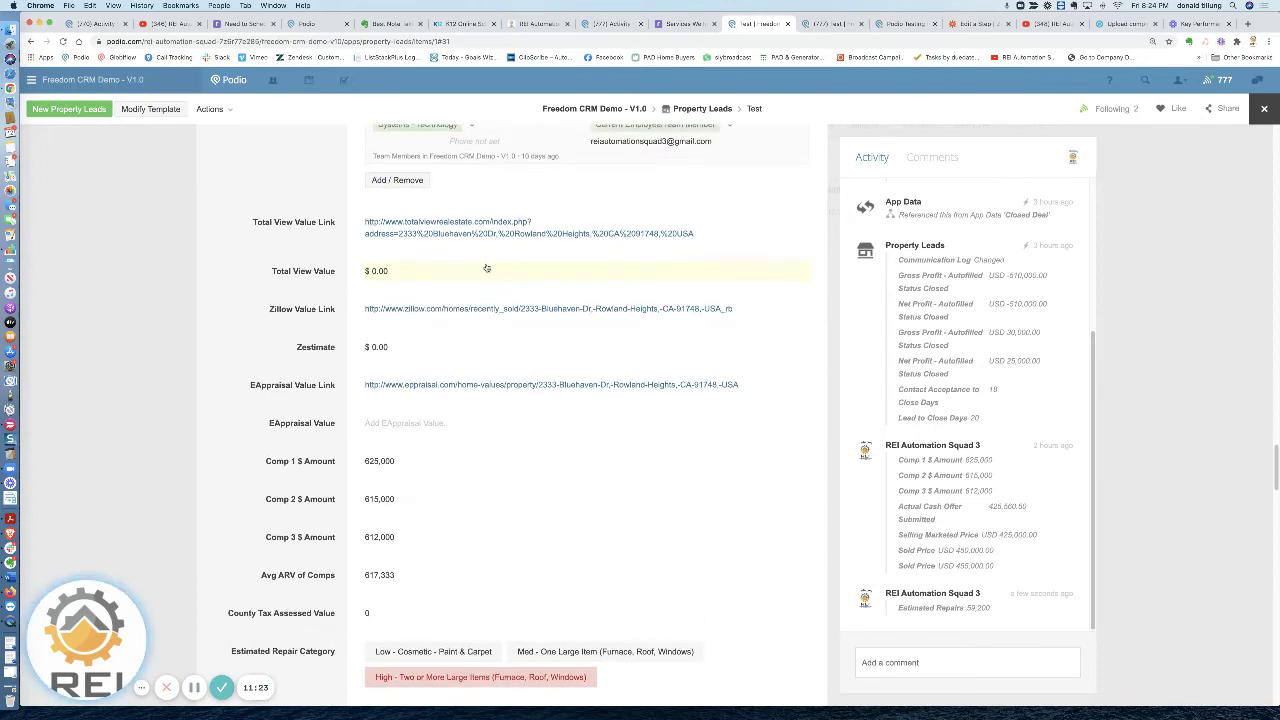
scroll(486, 266, "up", 5)
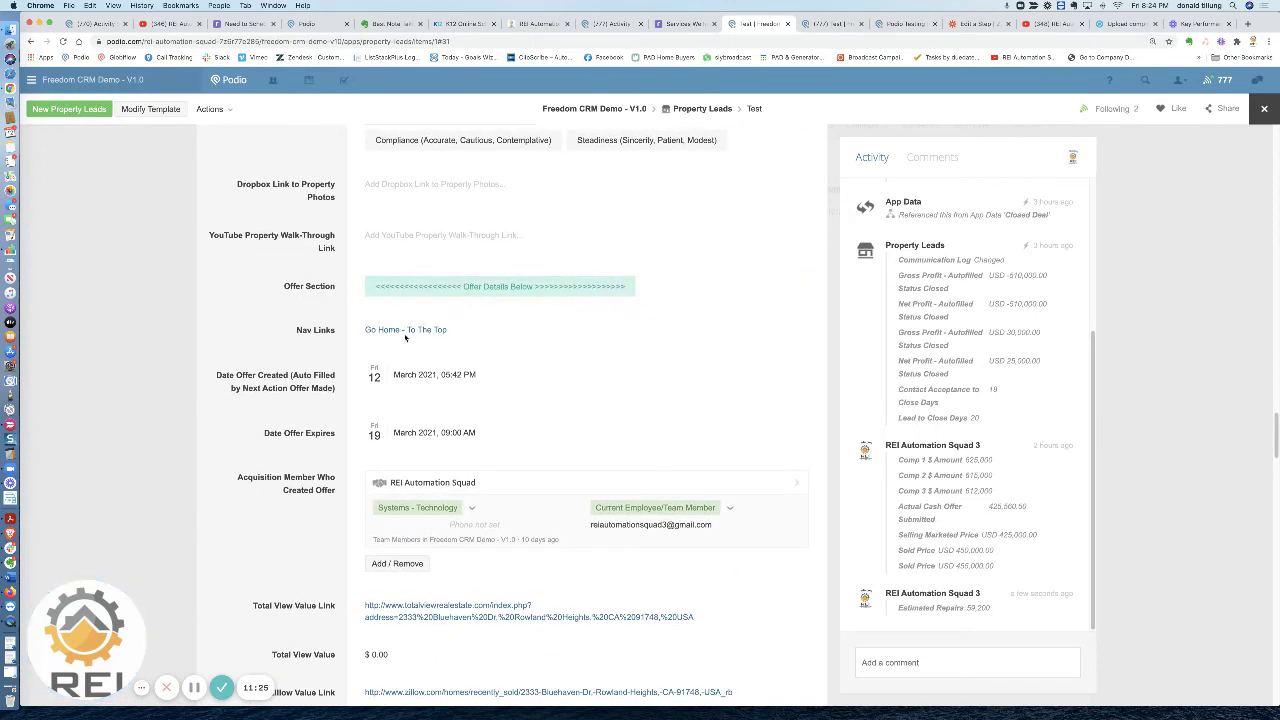
left_click(406, 330)
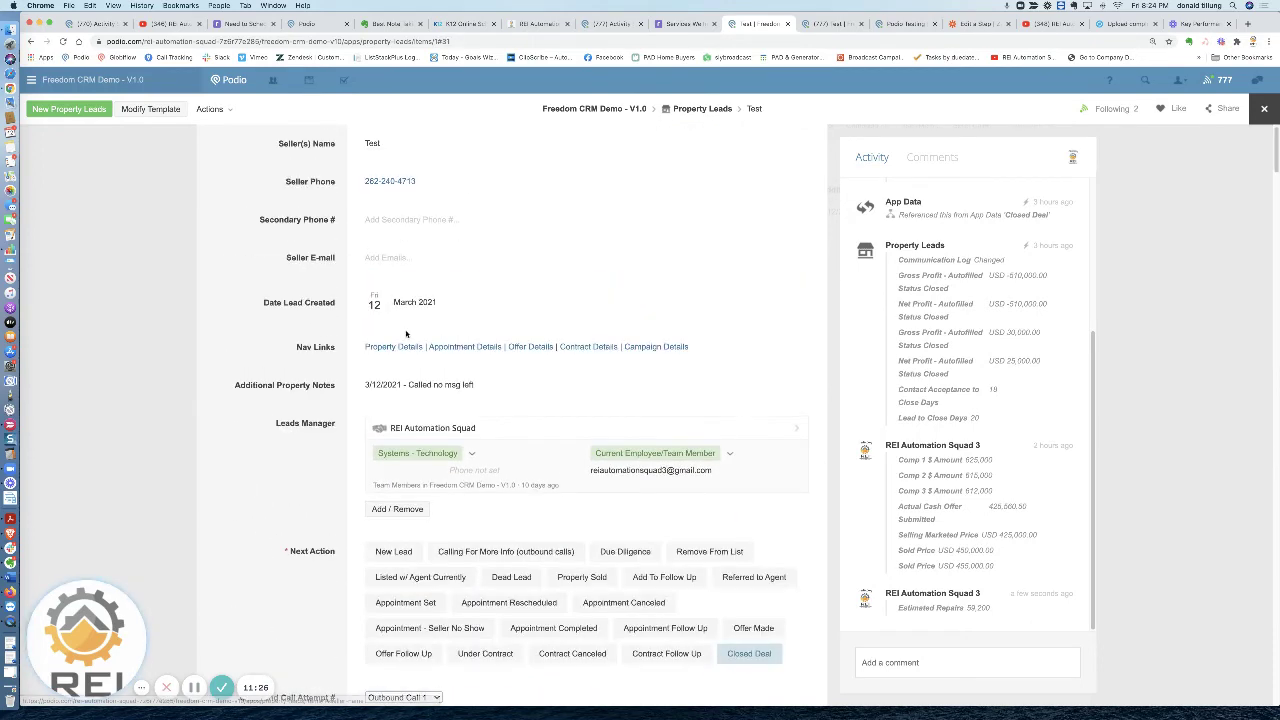
left_click(581, 345)
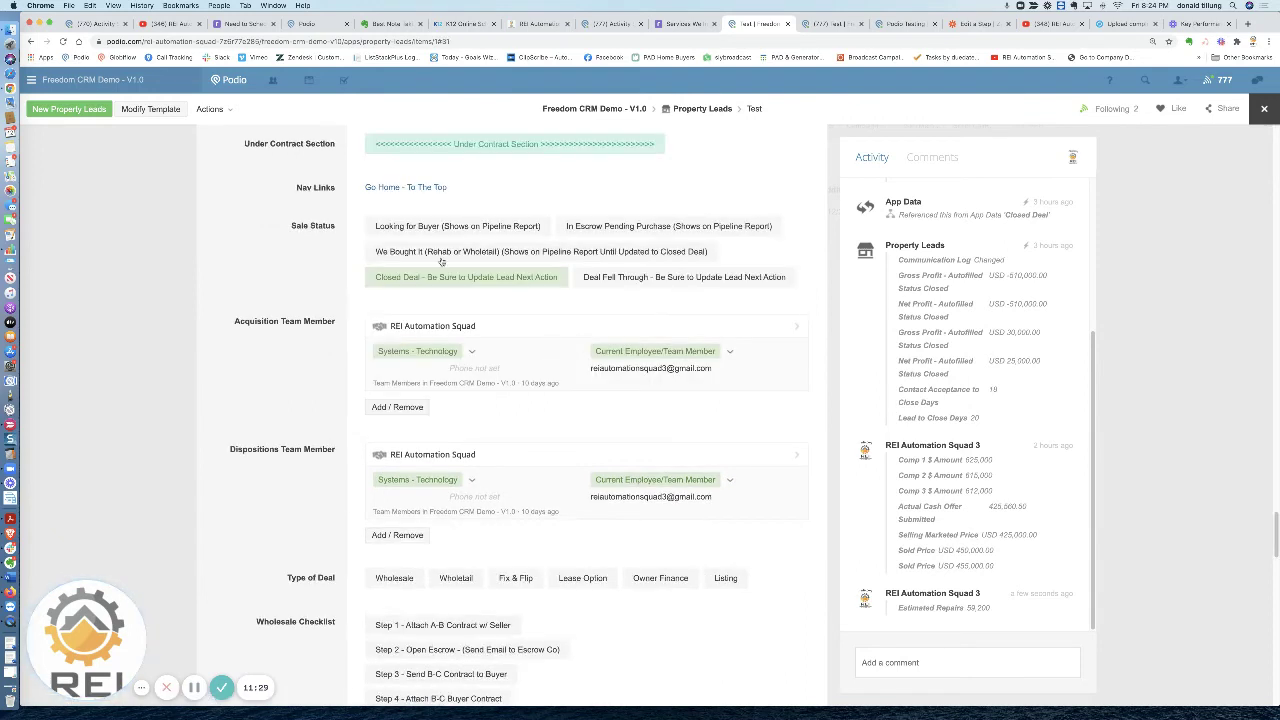
left_click(449, 227)
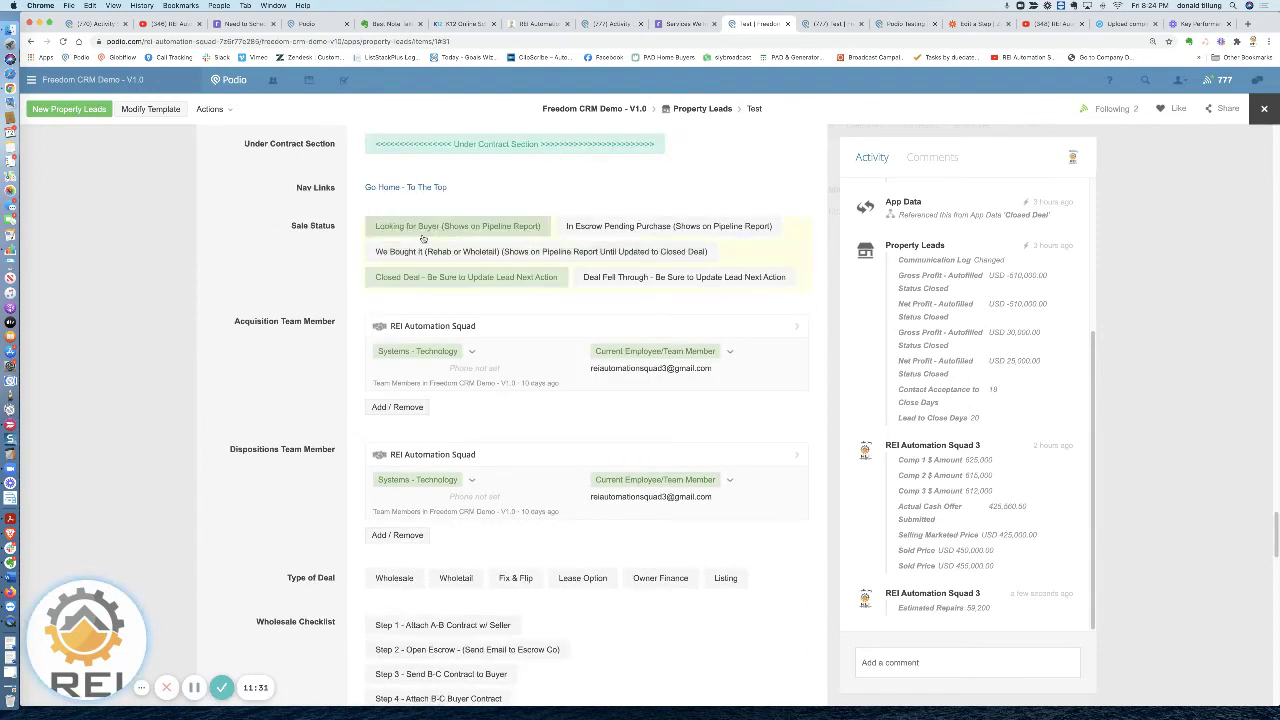
left_click(474, 251)
scroll(474, 251, "down", 5)
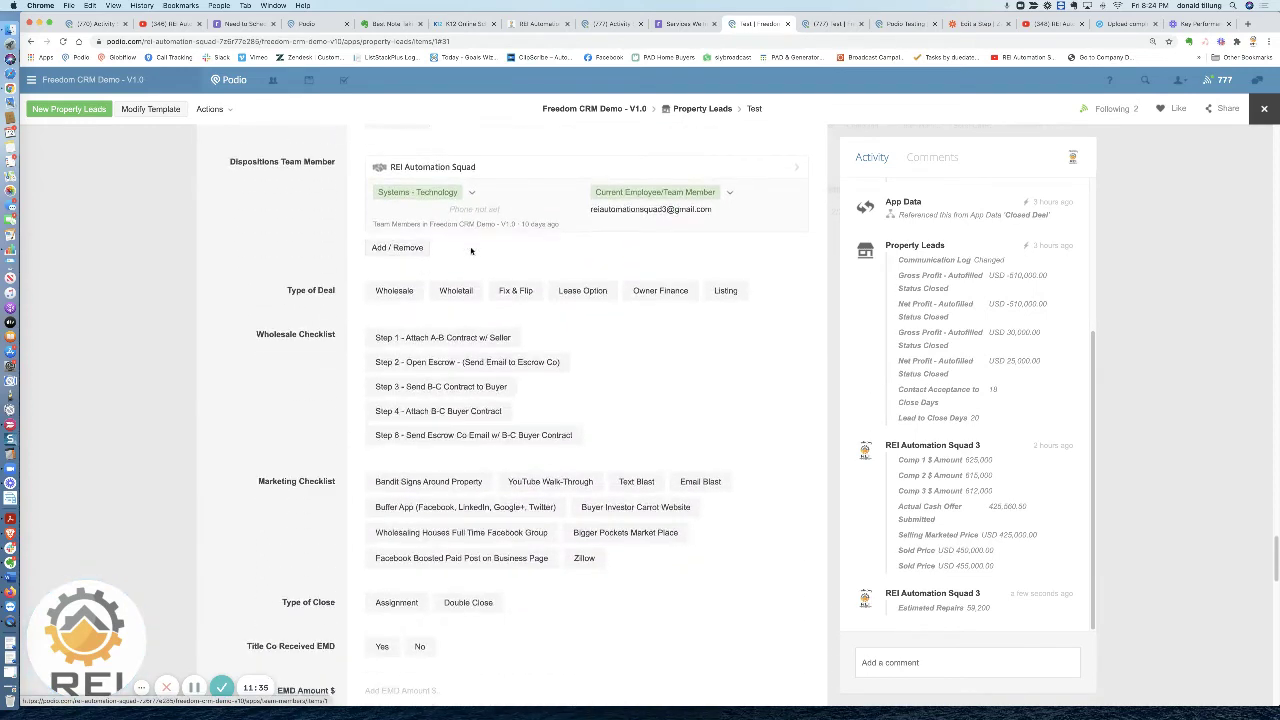
scroll(471, 251, "up", 2)
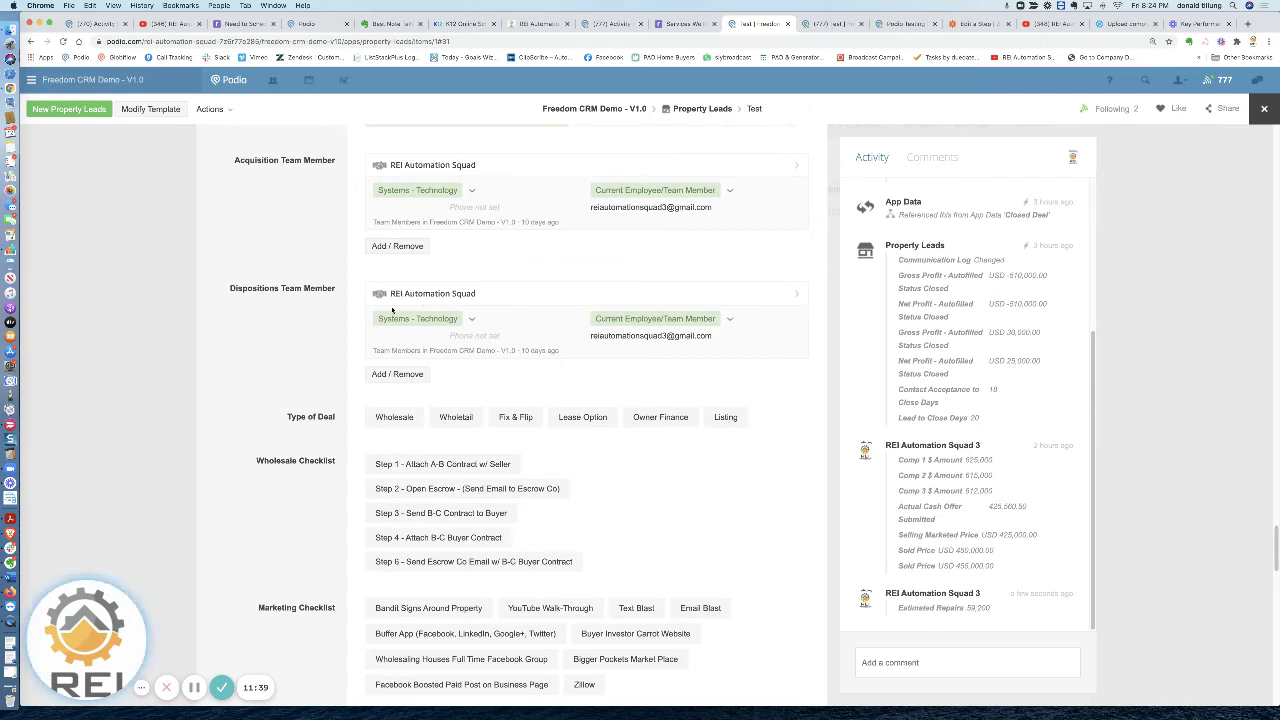
scroll(392, 310, "down", 4)
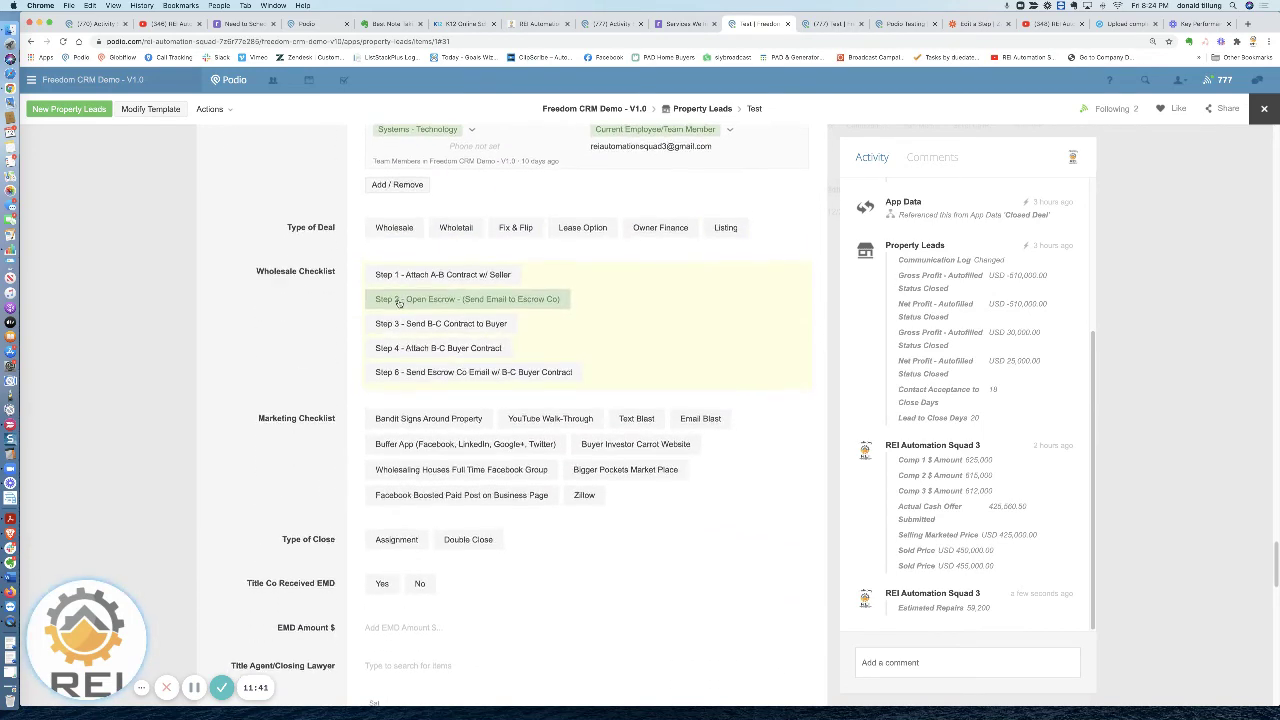
scroll(351, 305, "down", 6)
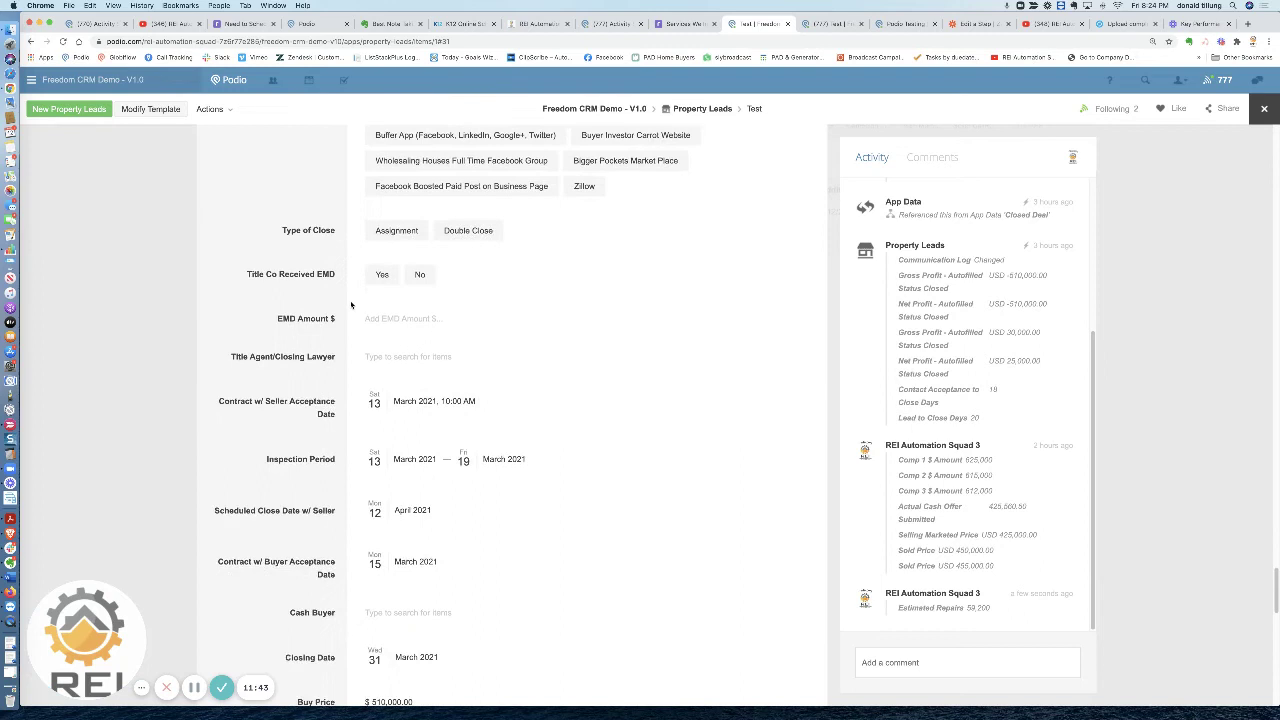
- Examine the lead's contract and closing dates, cash buyer, buy and sold prices, pipeline report, expenses and profit fields
scroll(351, 305, "down", 2)
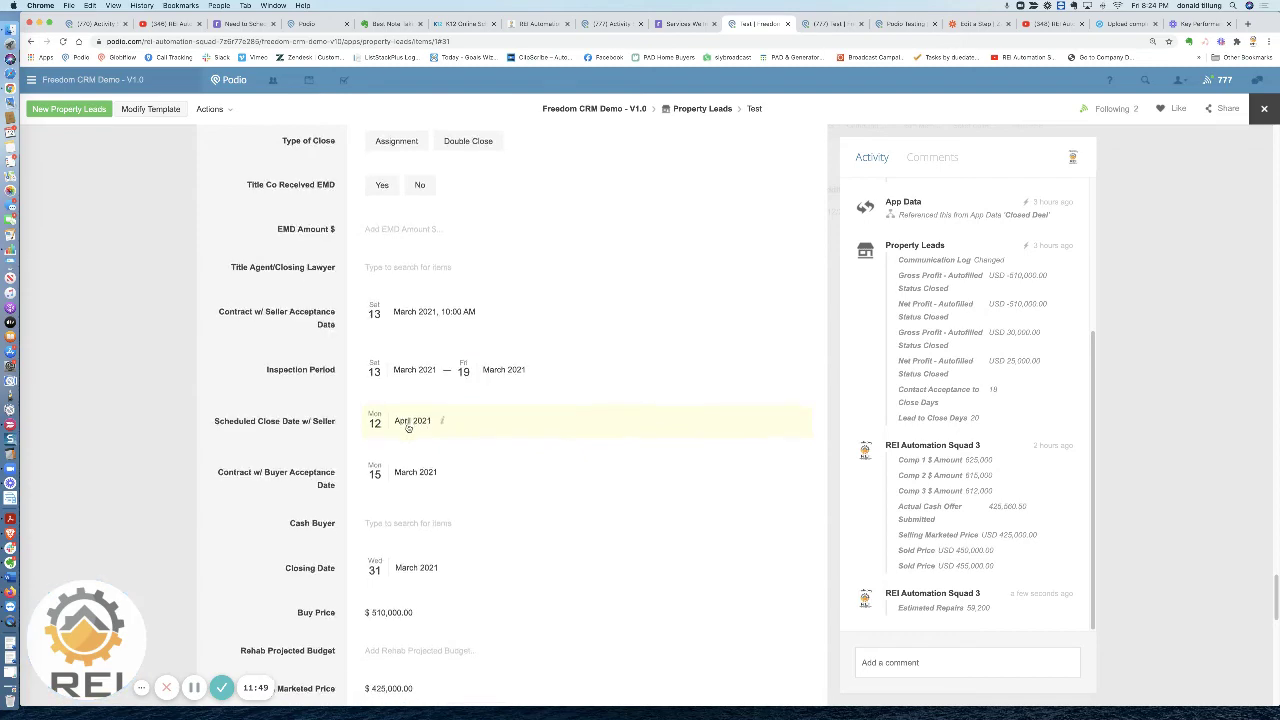
scroll(476, 420, "down", 1)
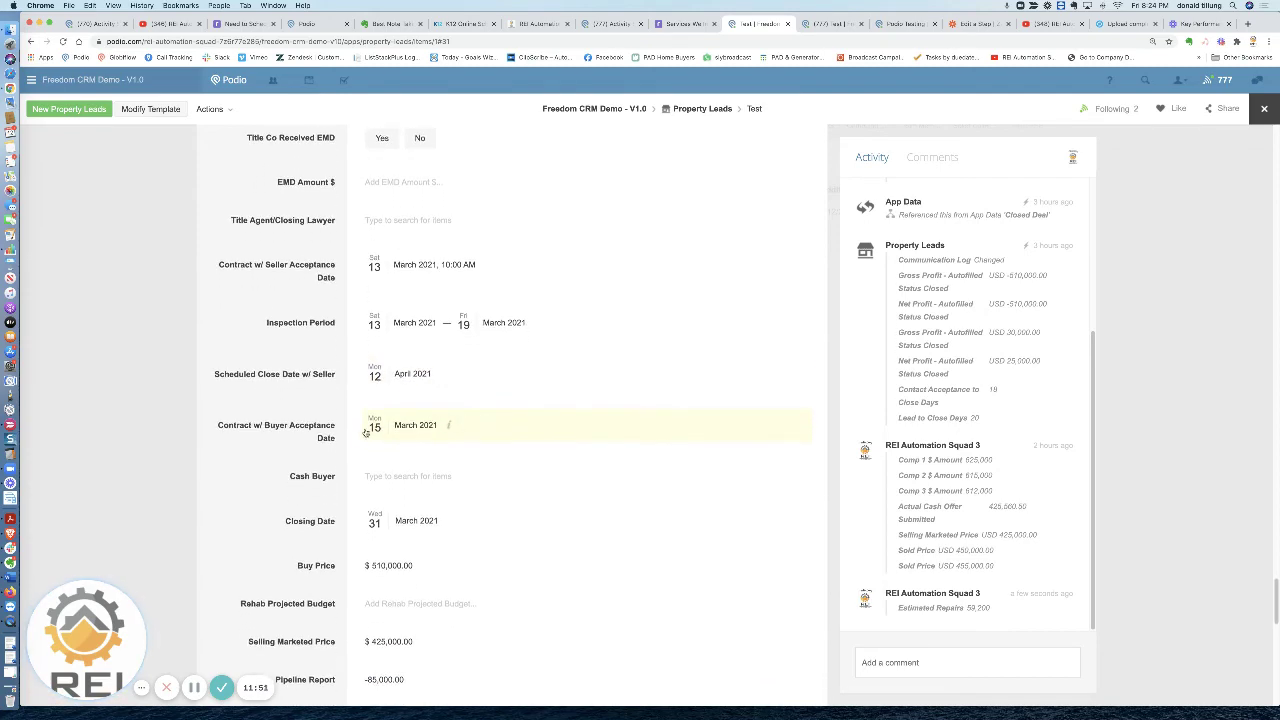
scroll(421, 437, "down", 1)
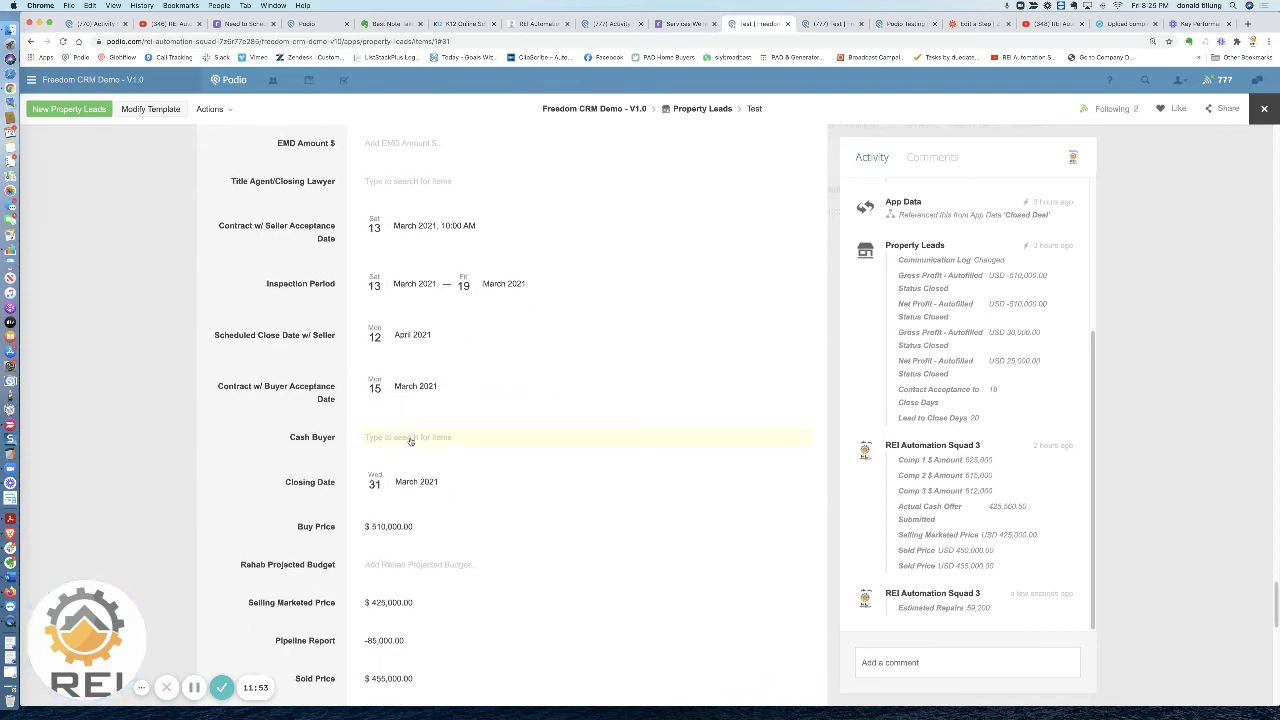
left_click(409, 440)
left_click(308, 436)
scroll(420, 430, "down", 2)
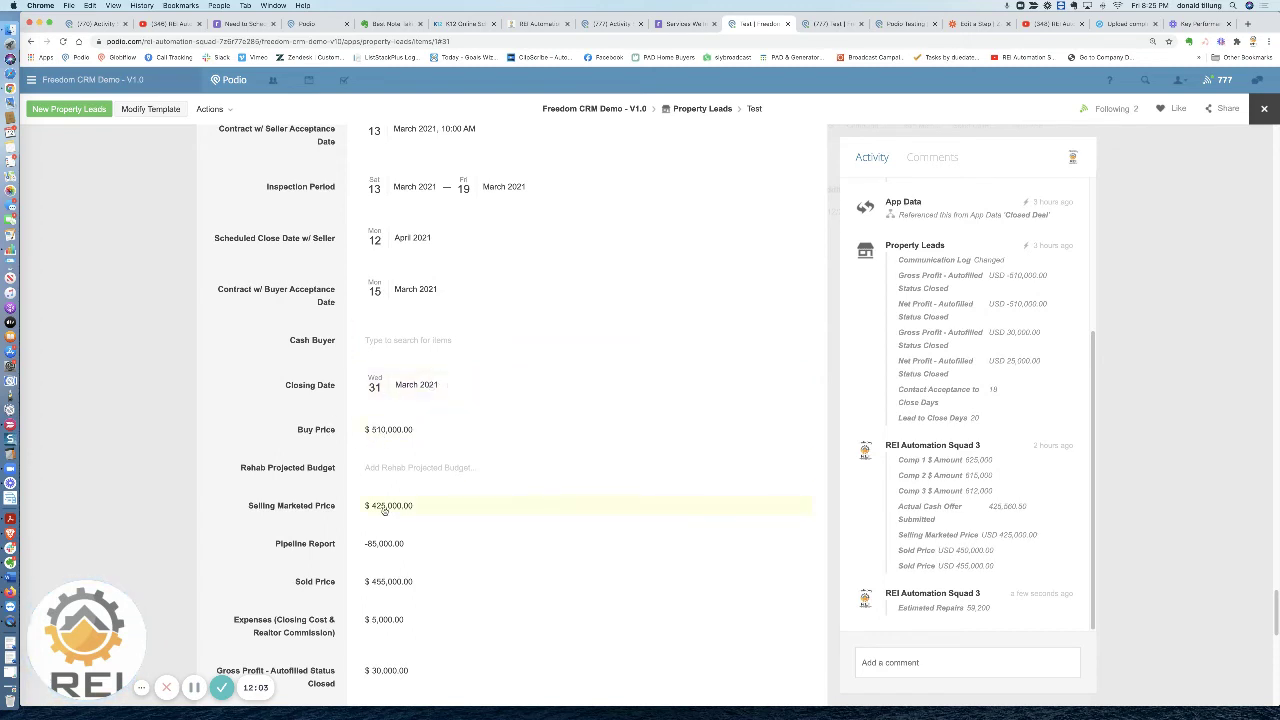
scroll(385, 510, "down", 1)
scroll(385, 510, "down", 5)
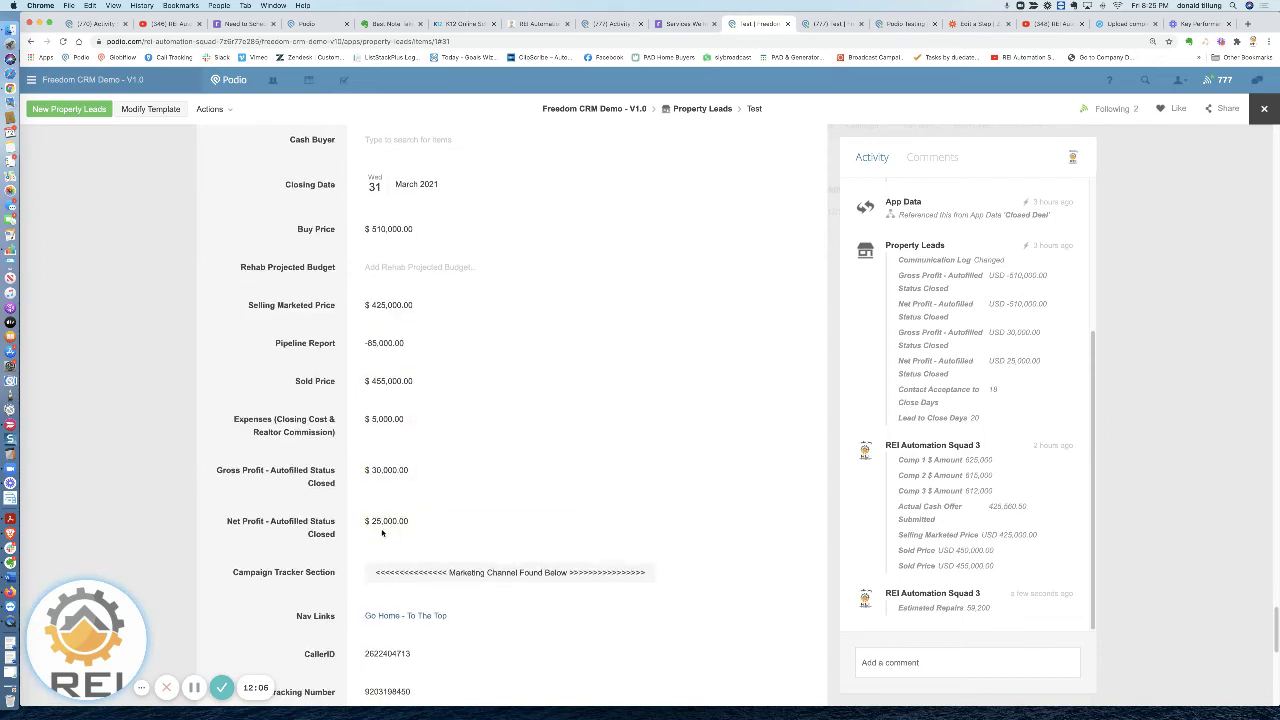
scroll(385, 521, "up", 5)
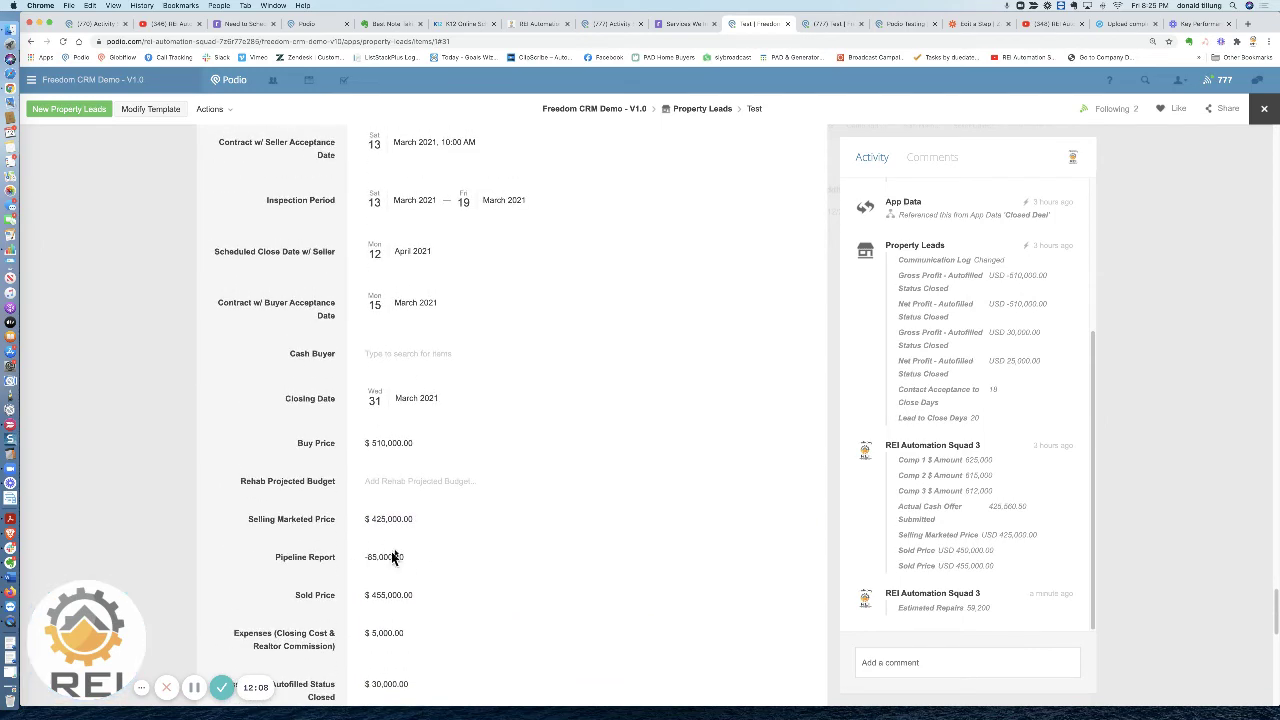
scroll(386, 548, "up", 3)
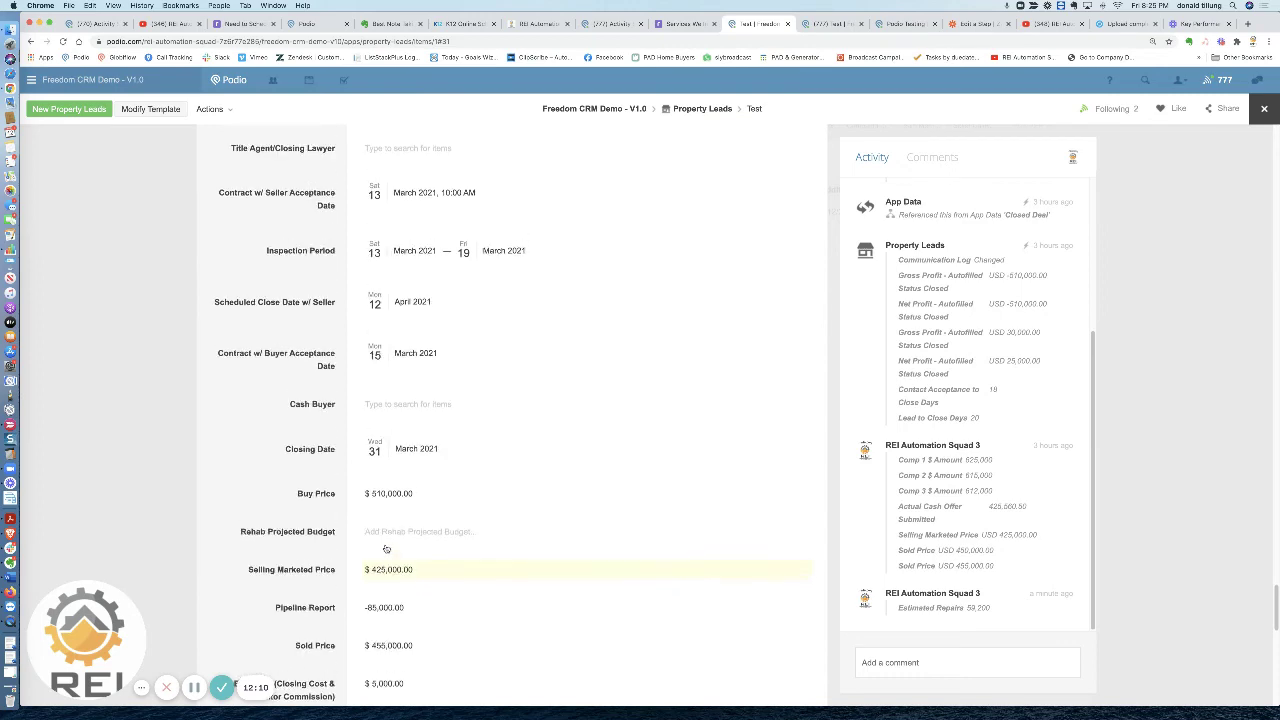
- Go to the lead's Campaign Details section and examine the caller ID, tracking number, marketing campaign relationship and lead-to-close day fields
scroll(385, 548, "up", 20)
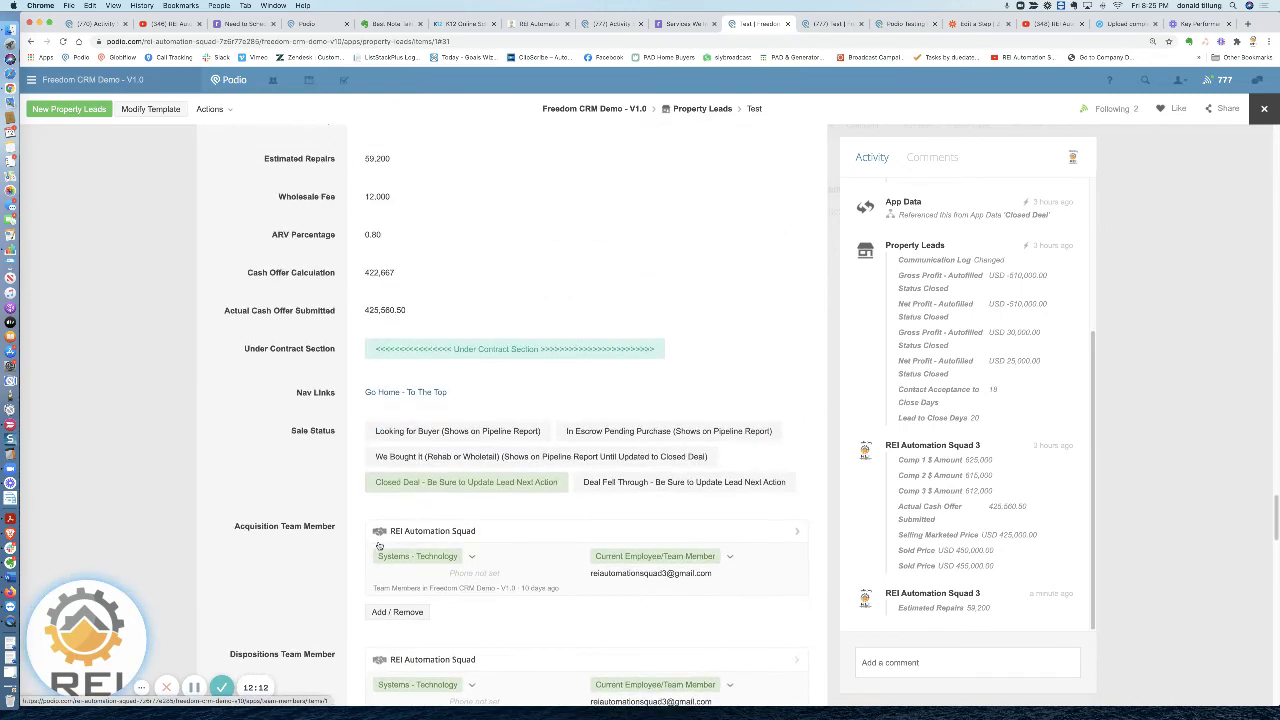
scroll(448, 410, "up", 10)
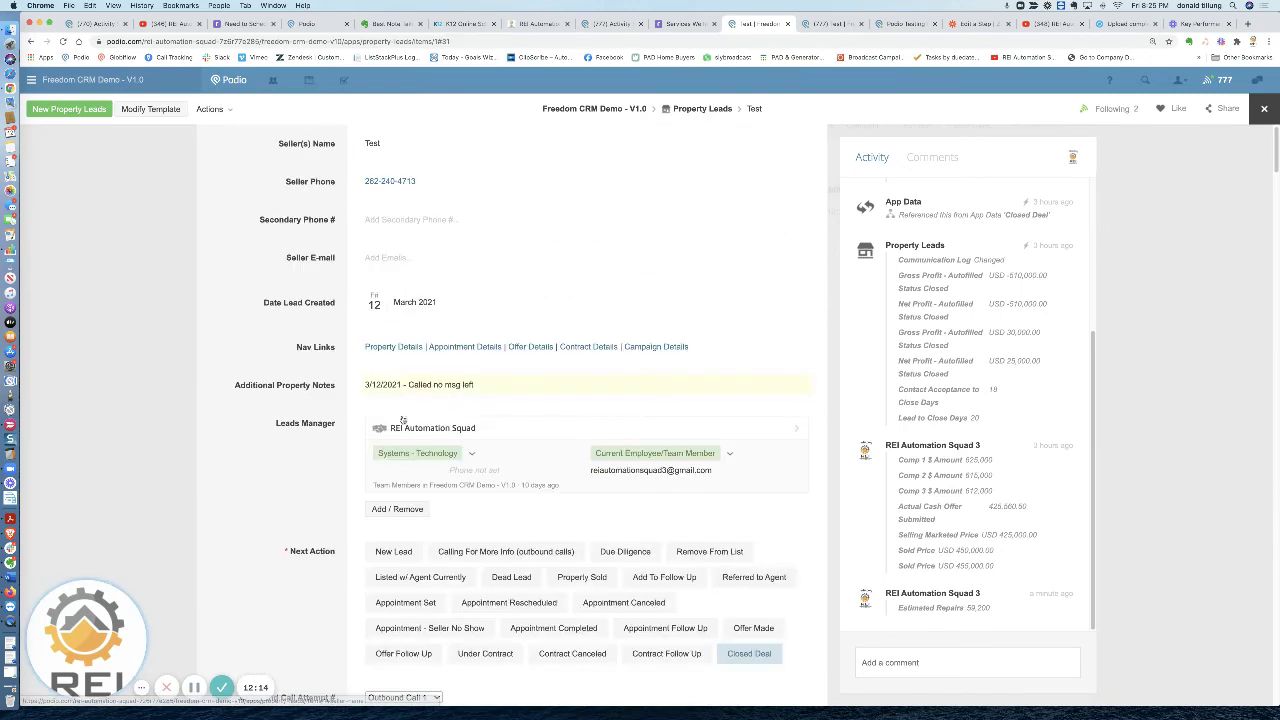
left_click(666, 349)
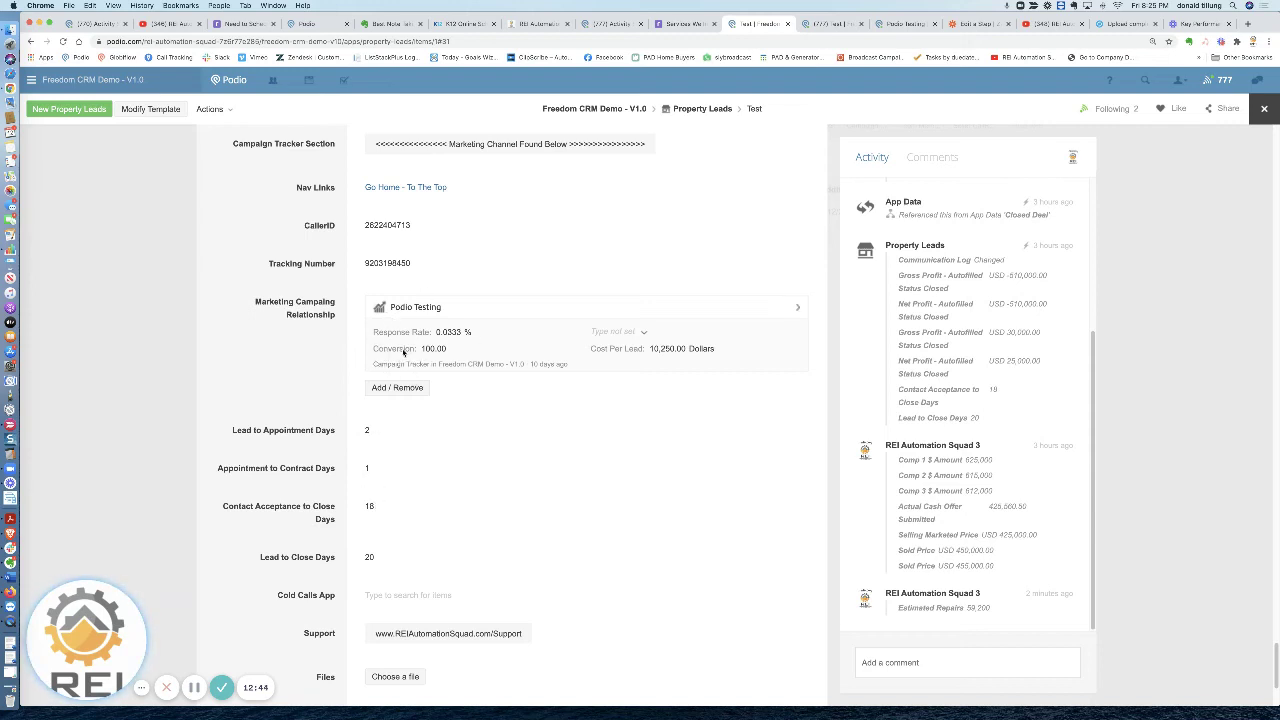
scroll(405, 345, "up", 3)
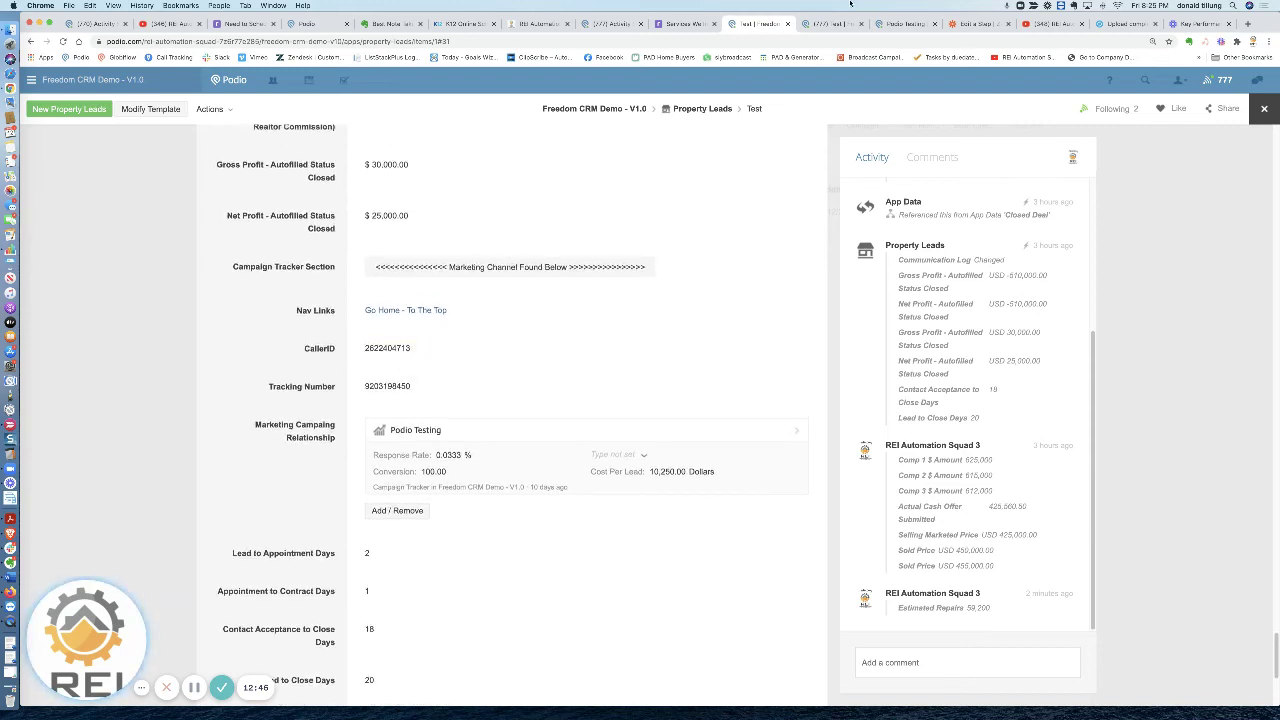
- Bring up the Podio Testing record in Campaign Tracker and examine its mailing name, campaign phone number and creation date
left_click(828, 24)
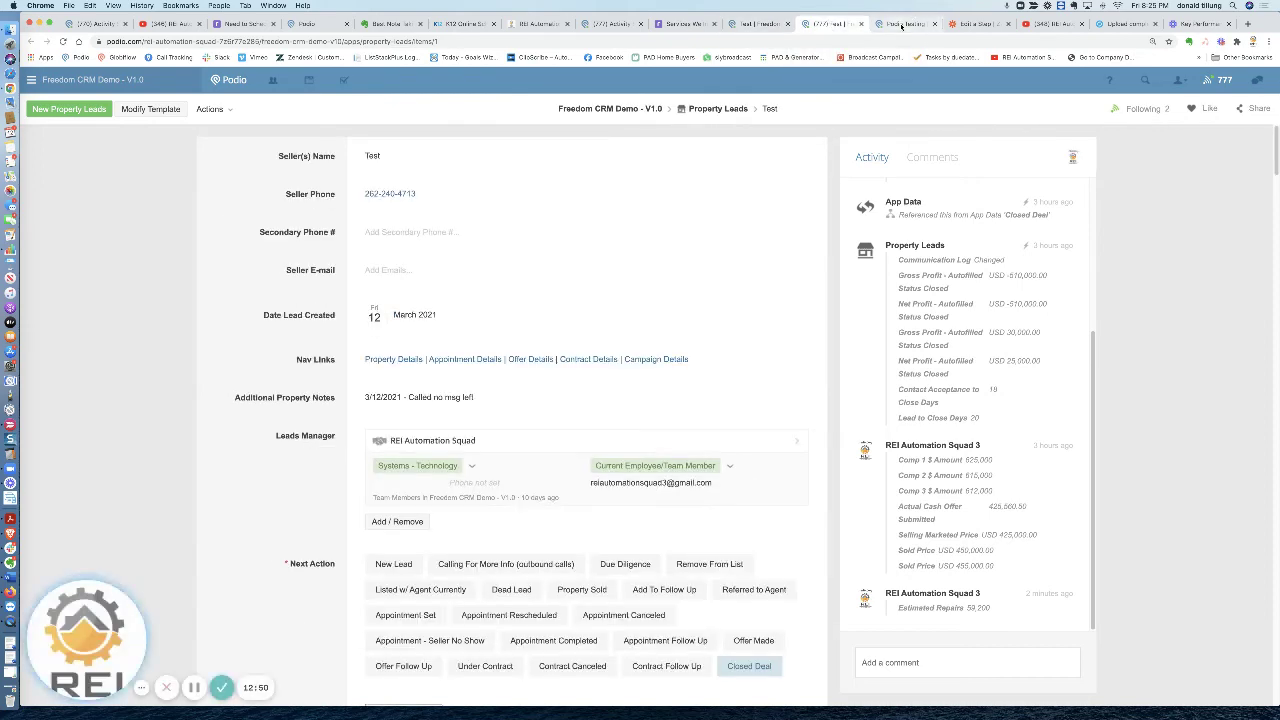
key("ctrl+Tab")
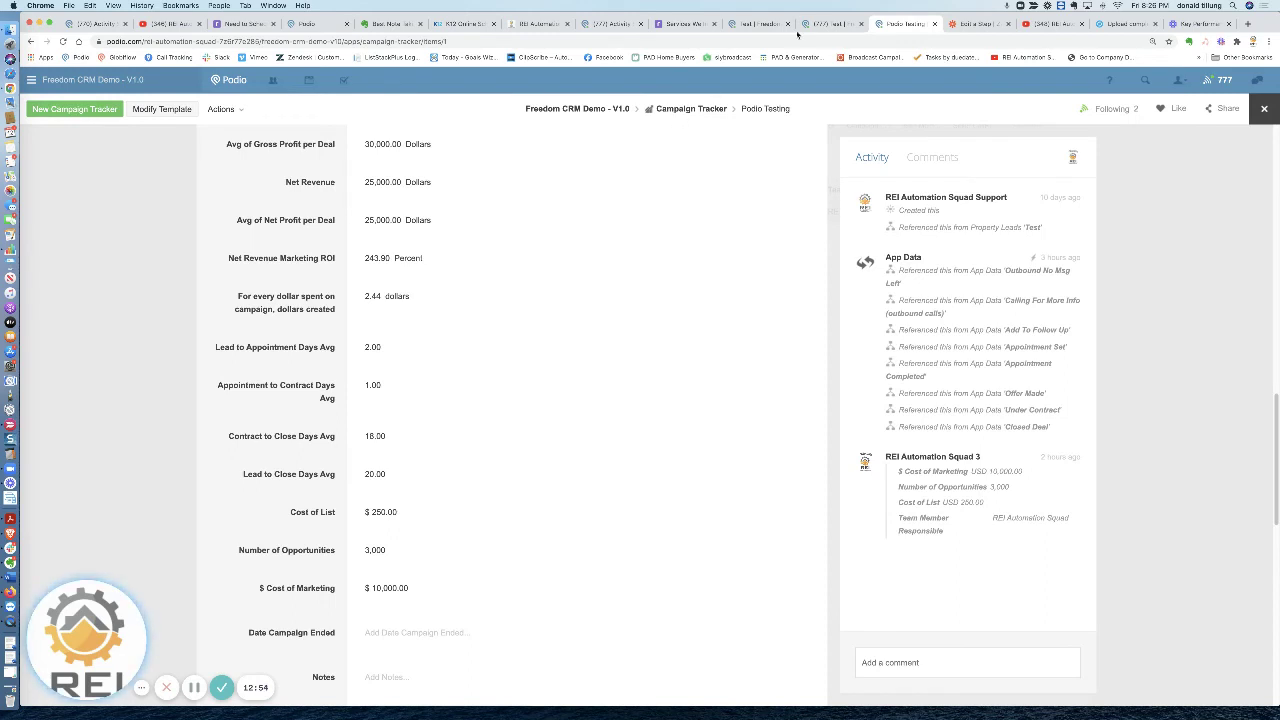
left_click(760, 23)
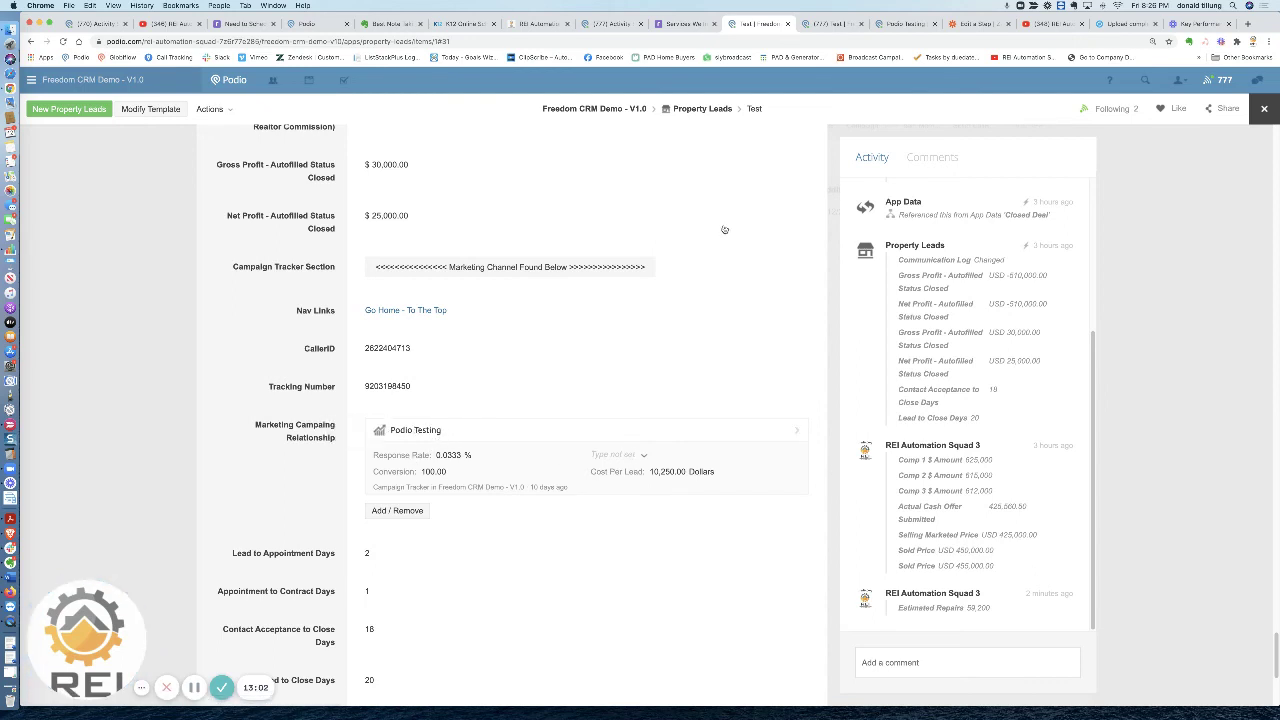
left_click(889, 24)
scroll(475, 231, "up", 15)
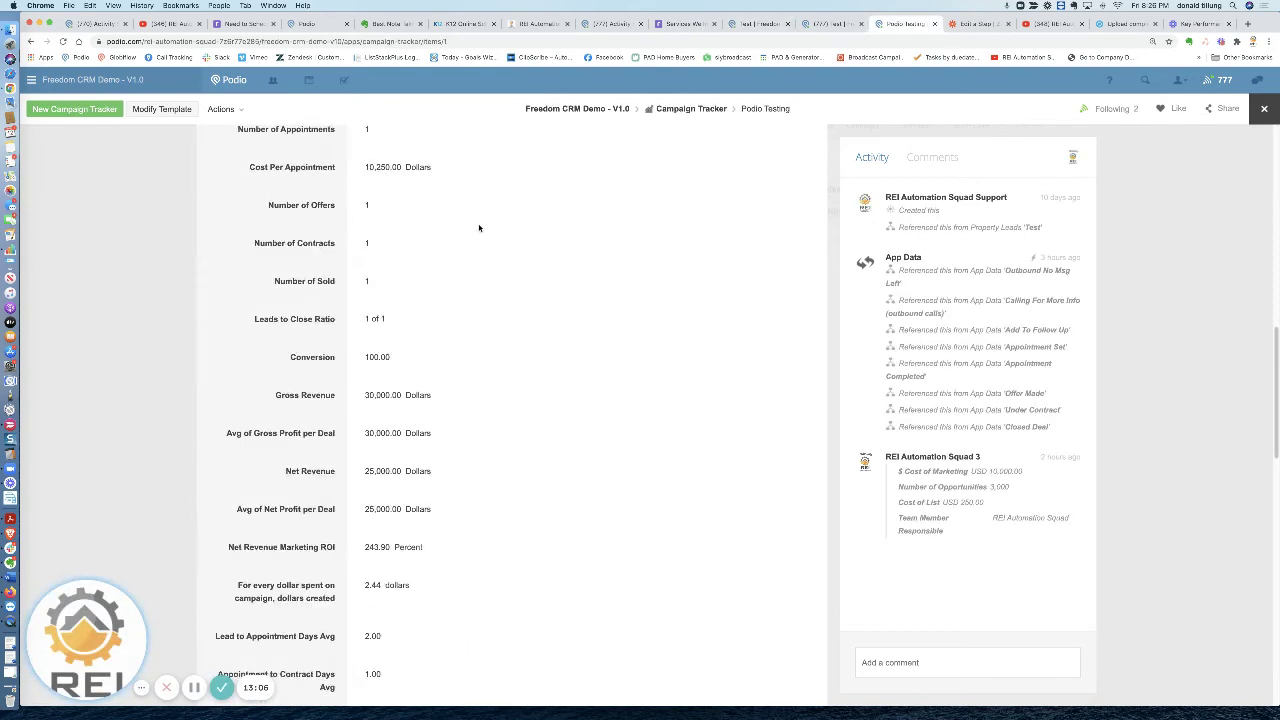
scroll(481, 223, "up", 2)
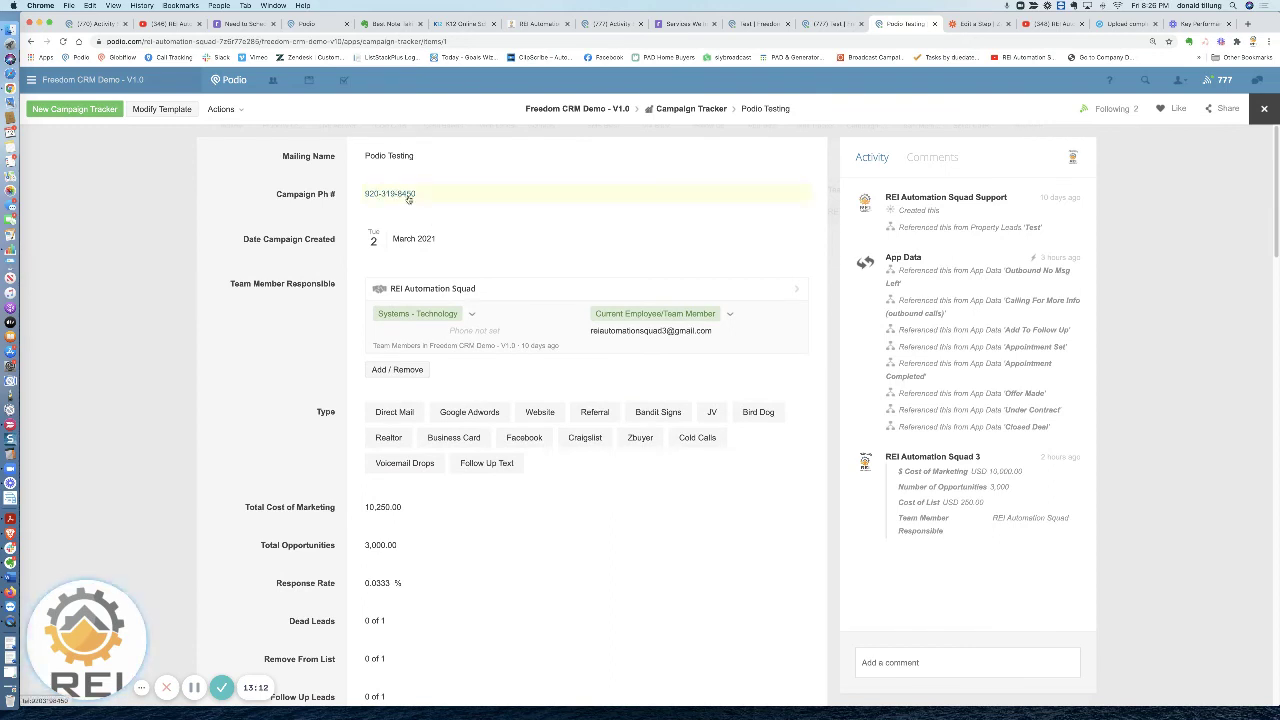
- Examine the Podio Testing campaign's type options, marketing cost, opportunities, response rate, lead counts and cost per lead
scroll(408, 198, "down", 5)
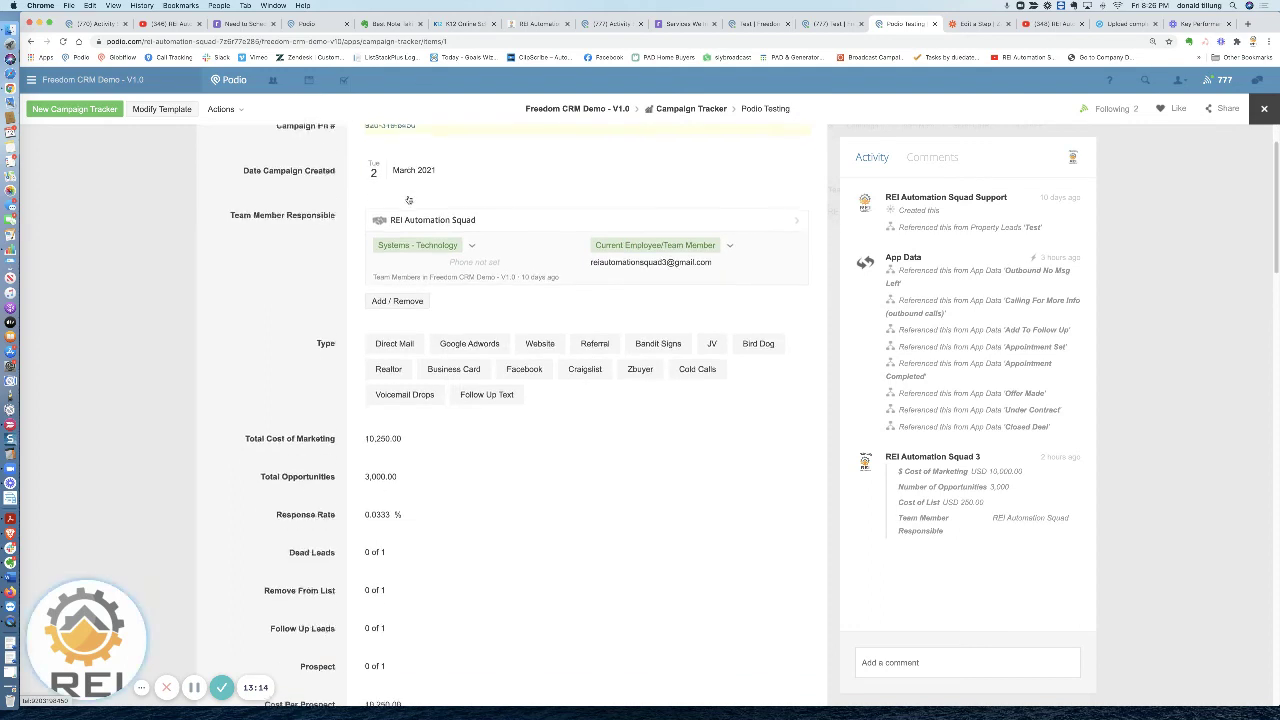
scroll(408, 200, "down", 1)
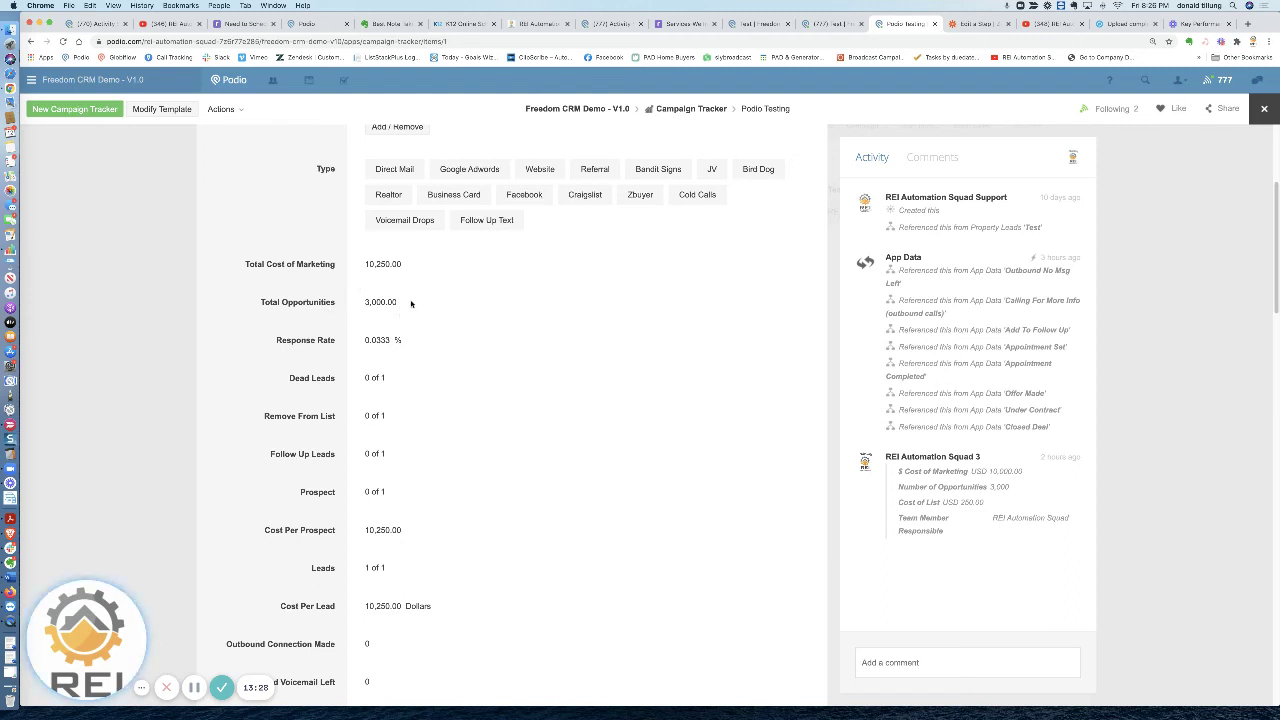
scroll(388, 338, "down", 3)
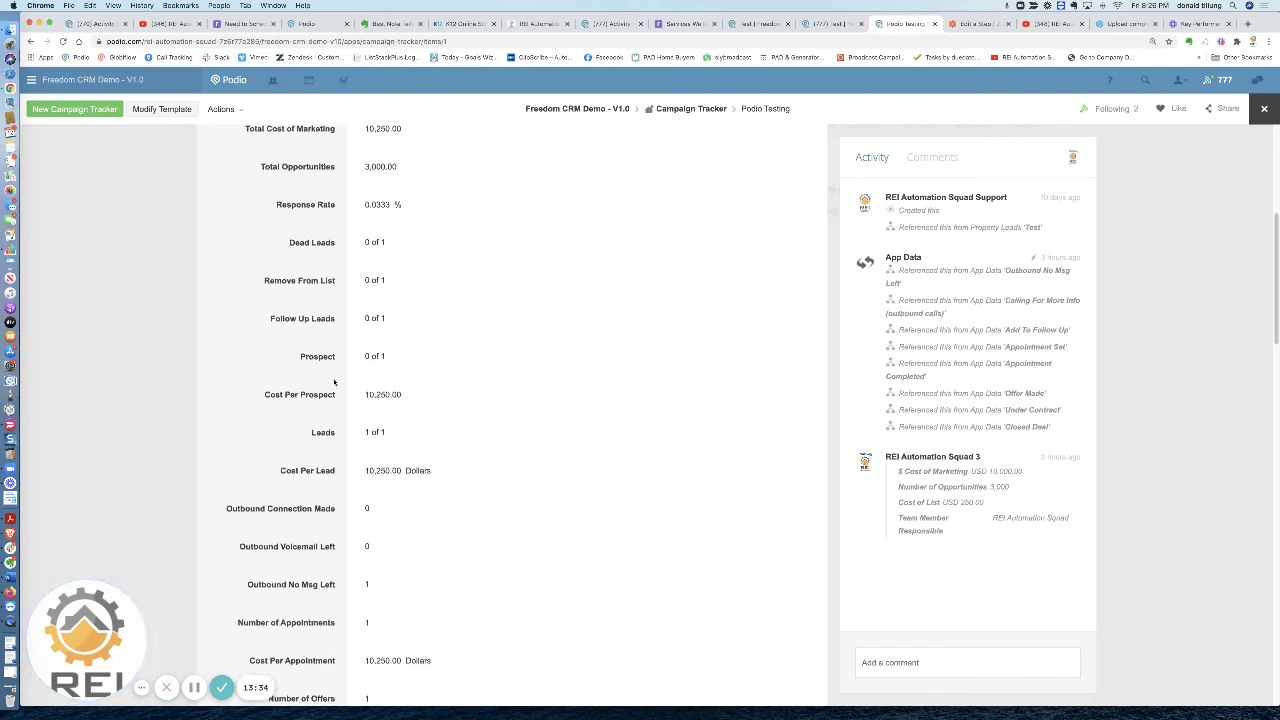
scroll(376, 432, "down", 2)
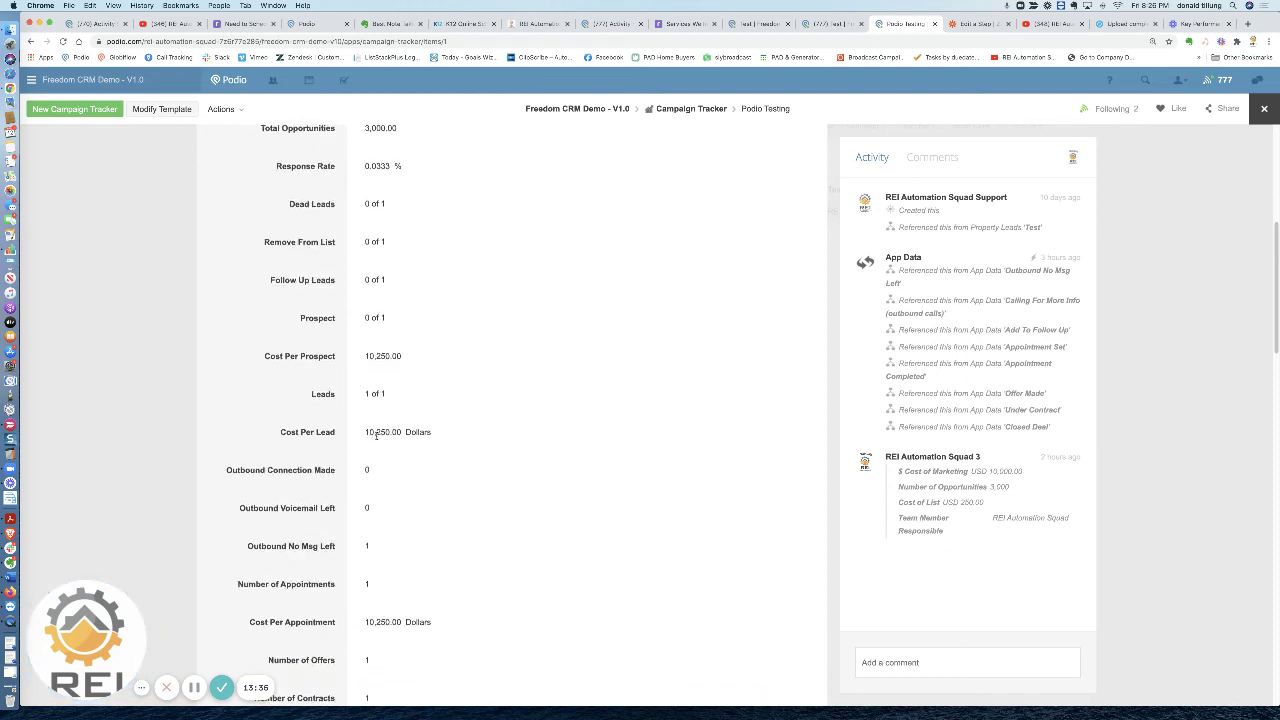
scroll(300, 373, "down", 4)
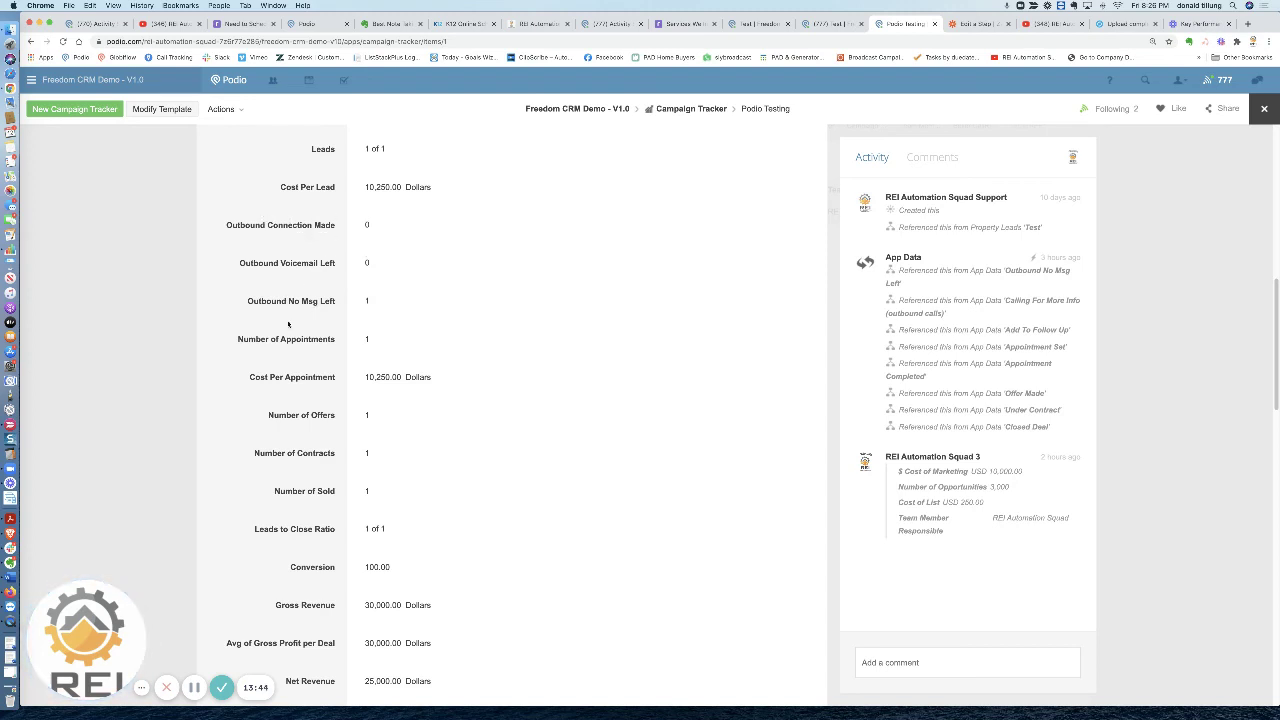
- Examine the campaign's appointment, offer and contract counts, close ratio, revenue, marketing ROI and average days between lead stages
scroll(289, 301, "down", 3)
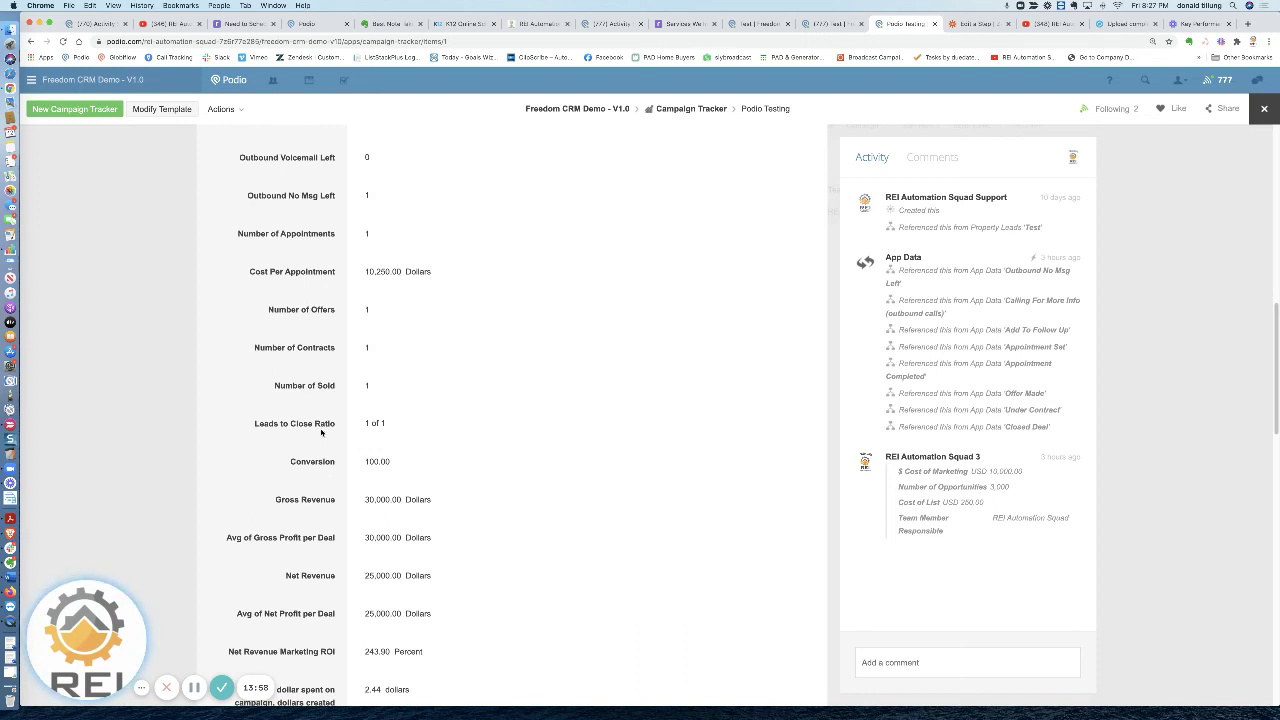
scroll(371, 428, "down", 3)
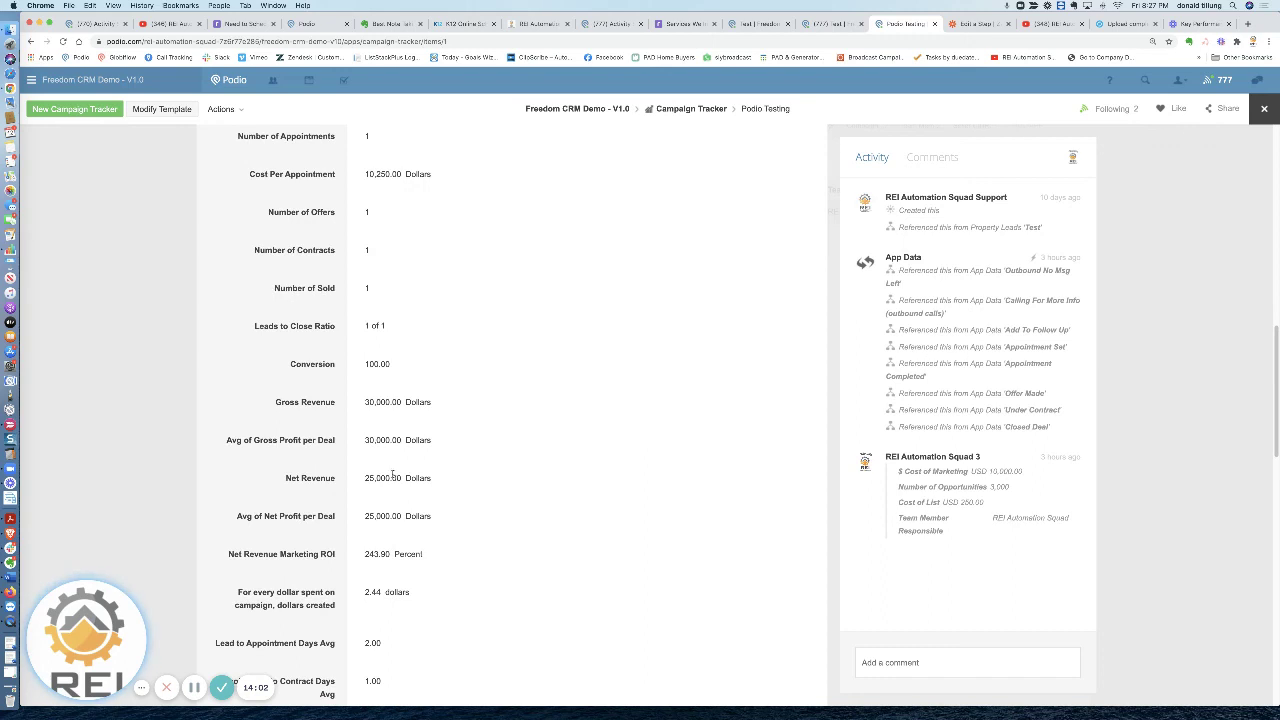
scroll(392, 477, "down", 3)
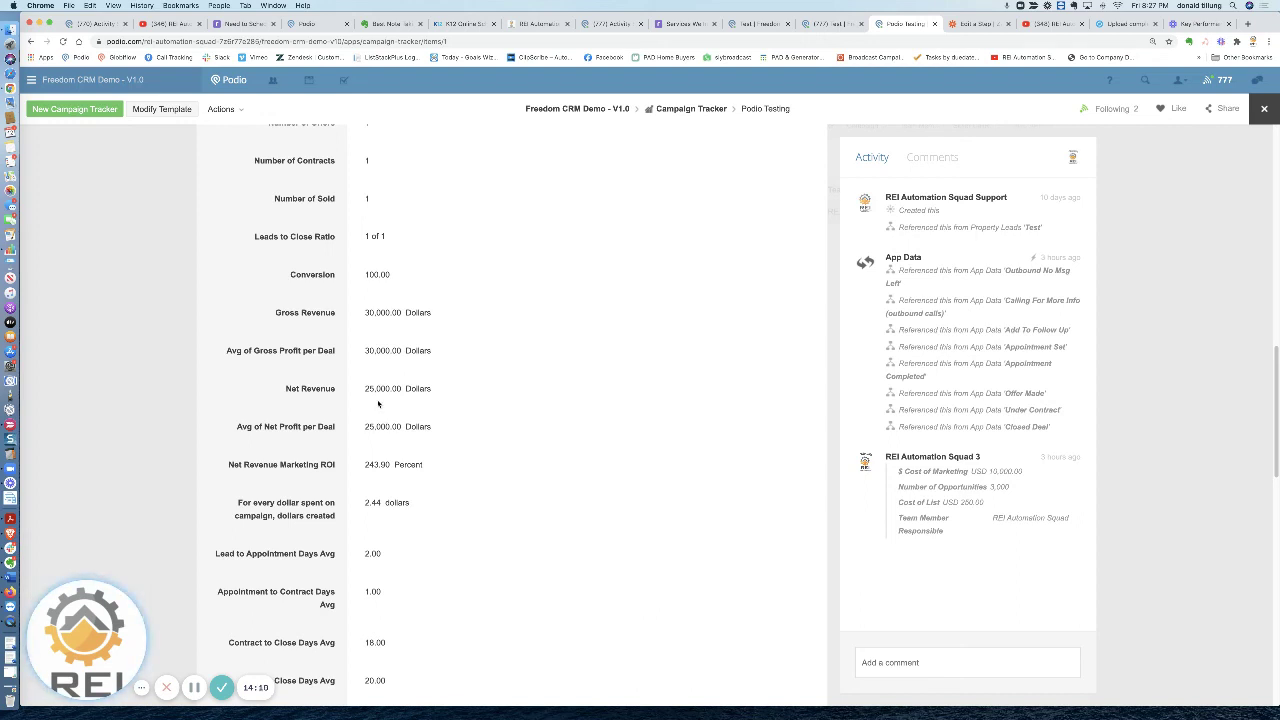
scroll(370, 460, "down", 2)
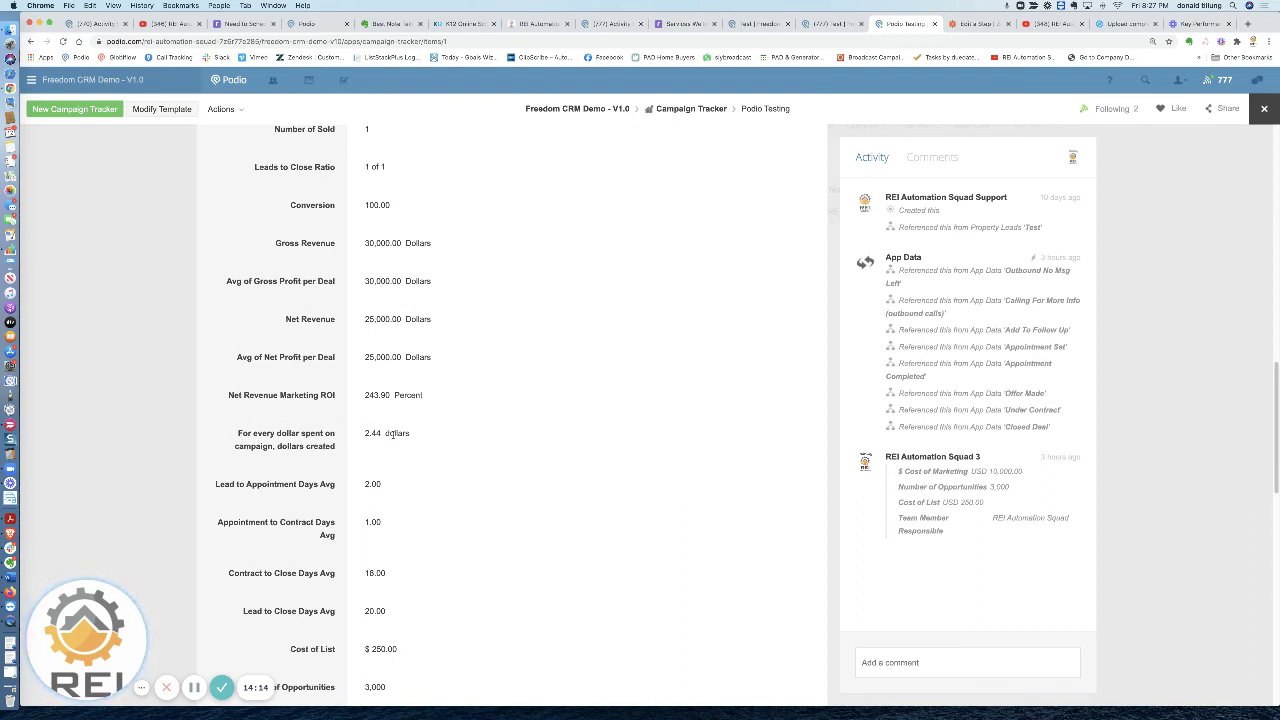
scroll(395, 436, "down", 3)
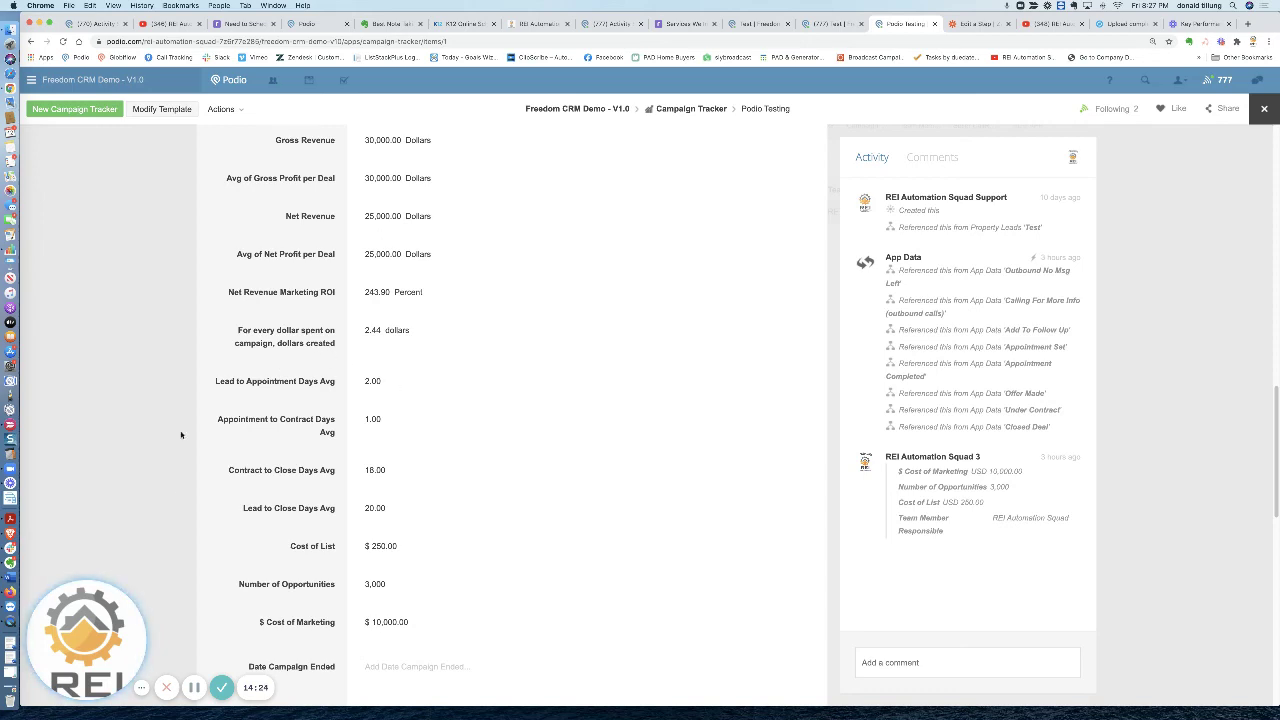
- Return to the activity page of the Freedom CRM Demo - V1.0 workspace
scroll(390, 480, "up", 15)
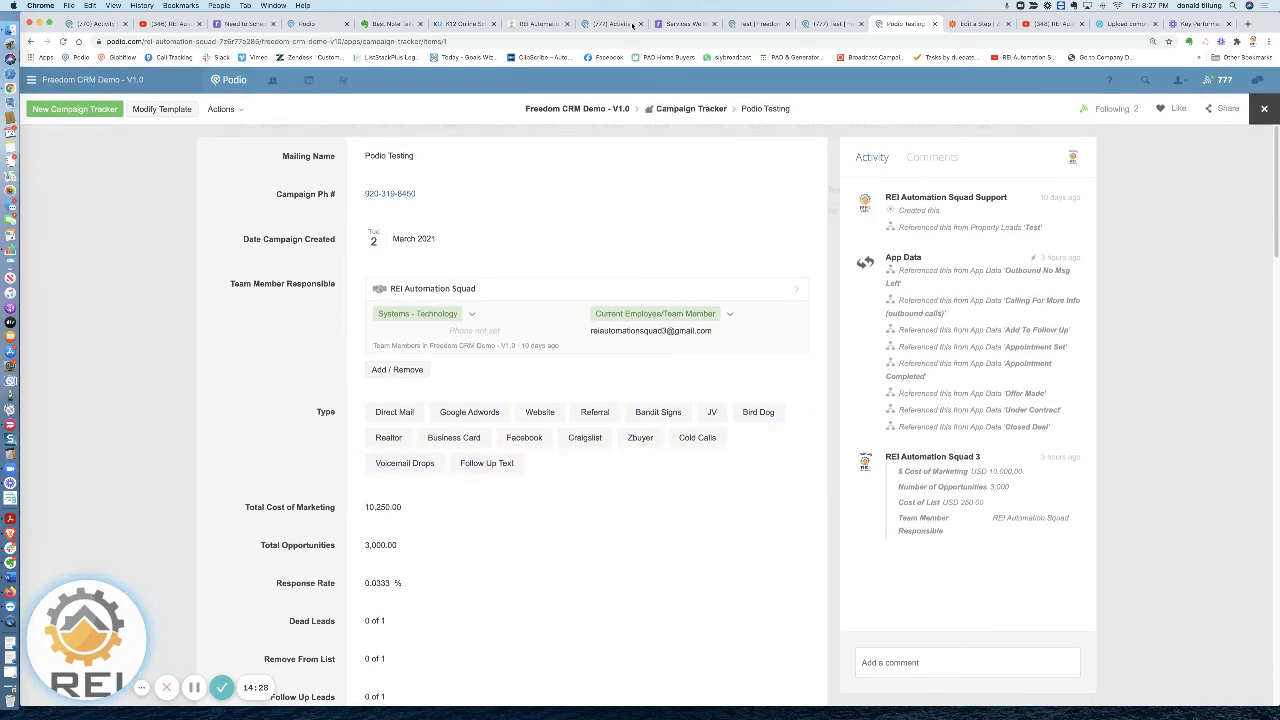
left_click(755, 23)
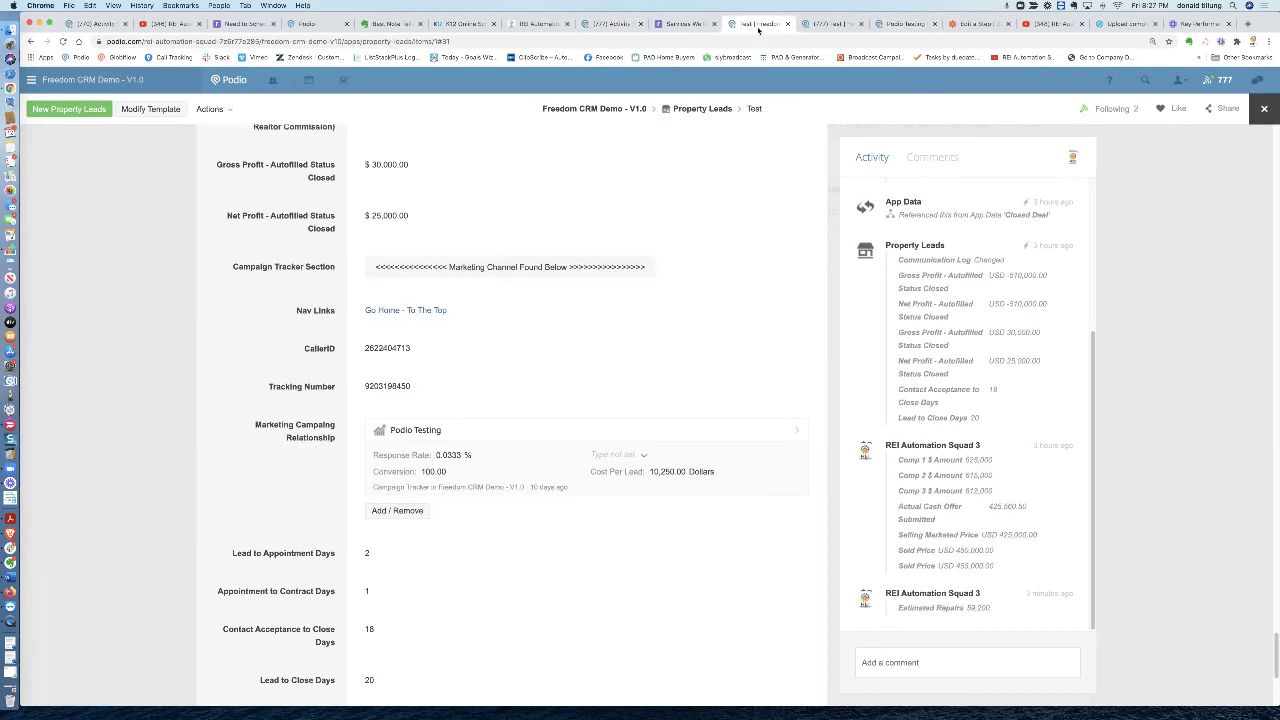
left_click(600, 24)
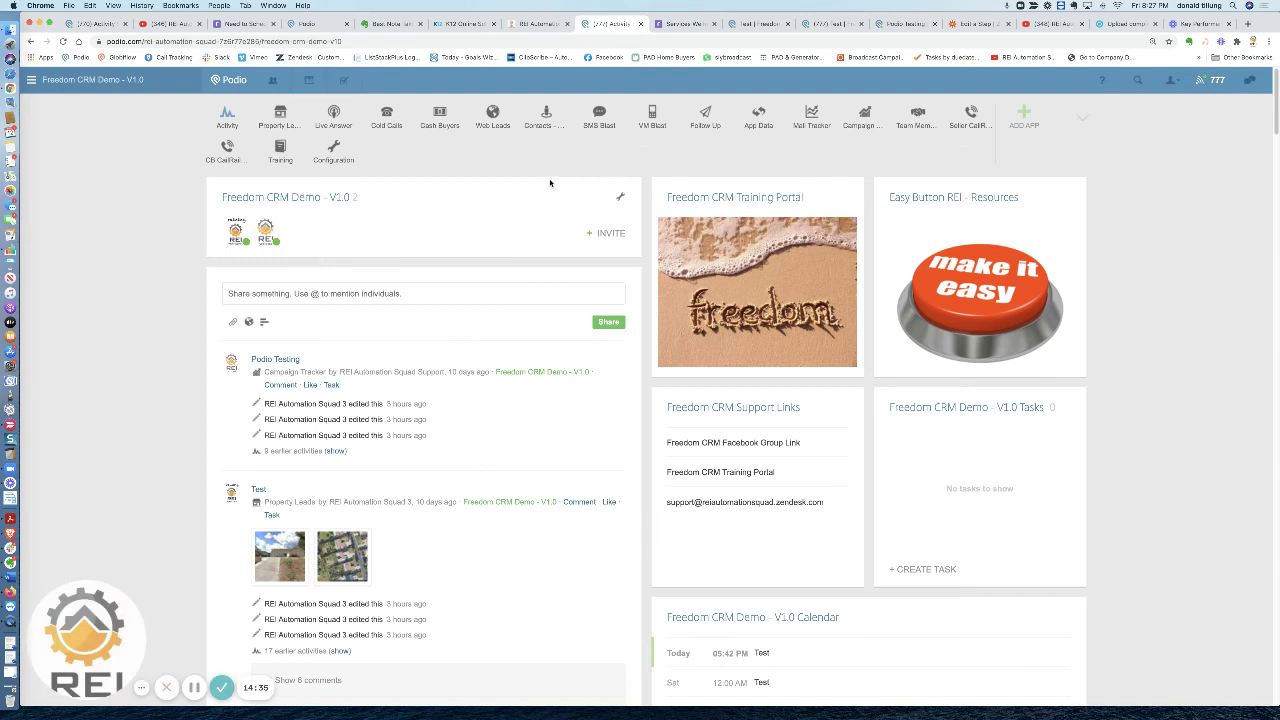